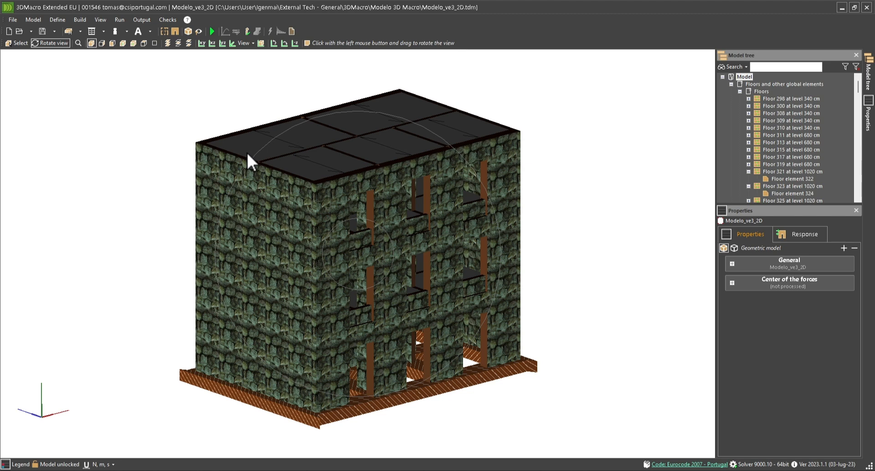
# - Review the steel and concrete materials defined for frames, and accept the material definitions
pyautogui.click(53, 23)
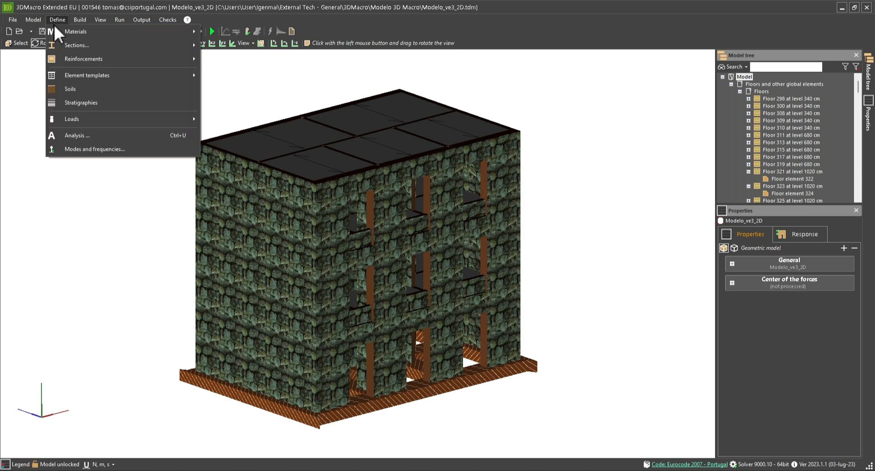
pyautogui.moveTo(141, 30)
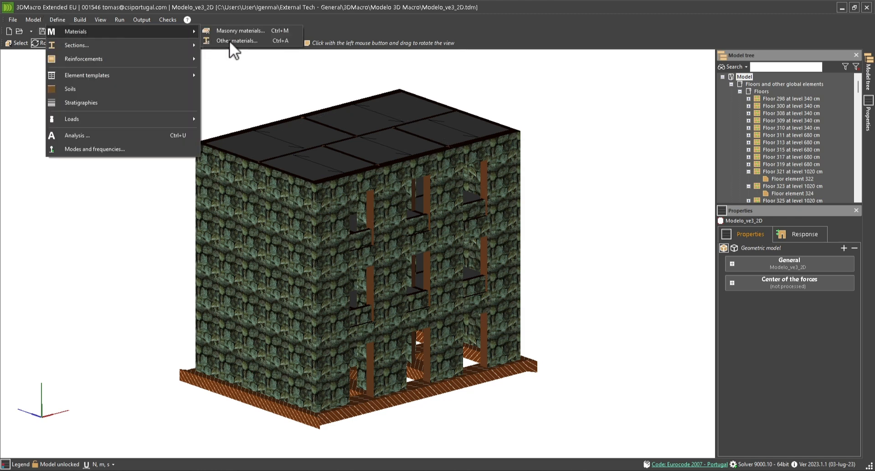
pyautogui.click(232, 41)
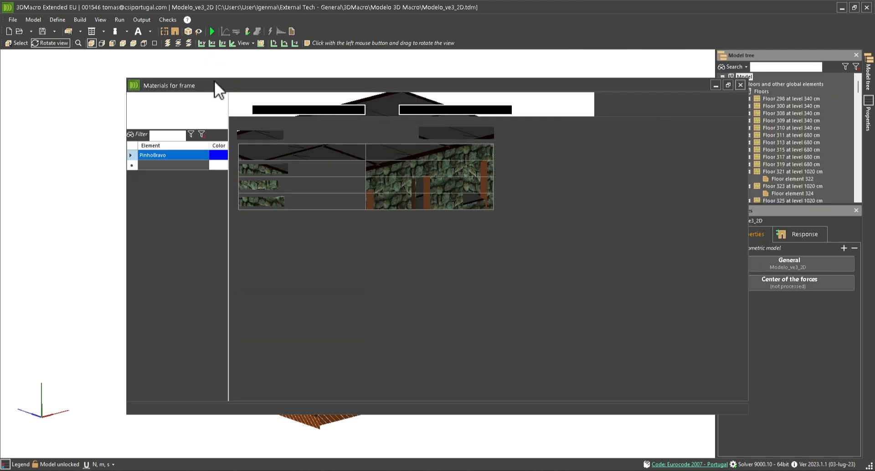
pyautogui.click(167, 112)
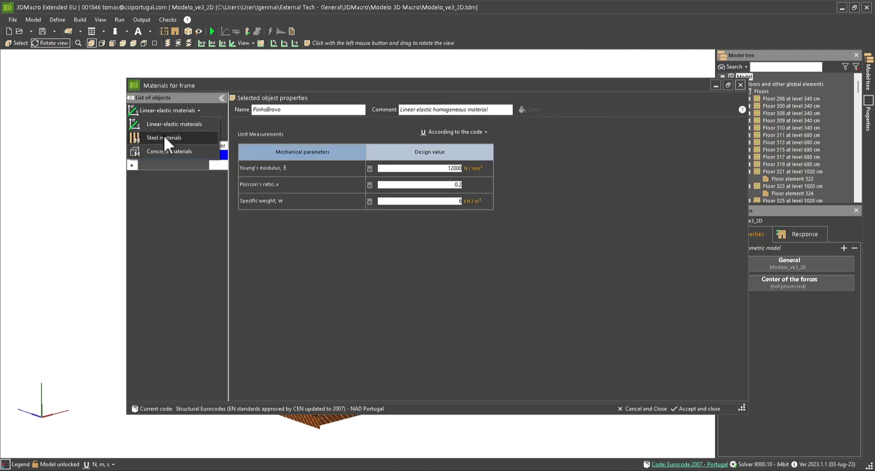
pyautogui.click(163, 138)
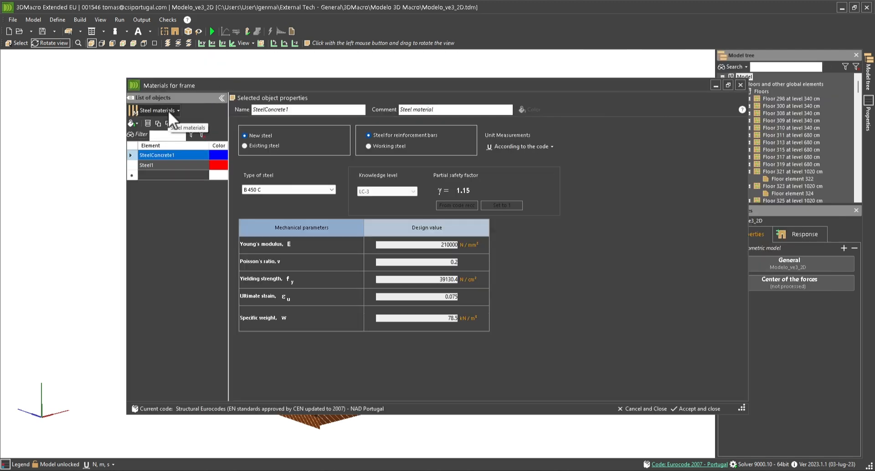
pyautogui.click(168, 110)
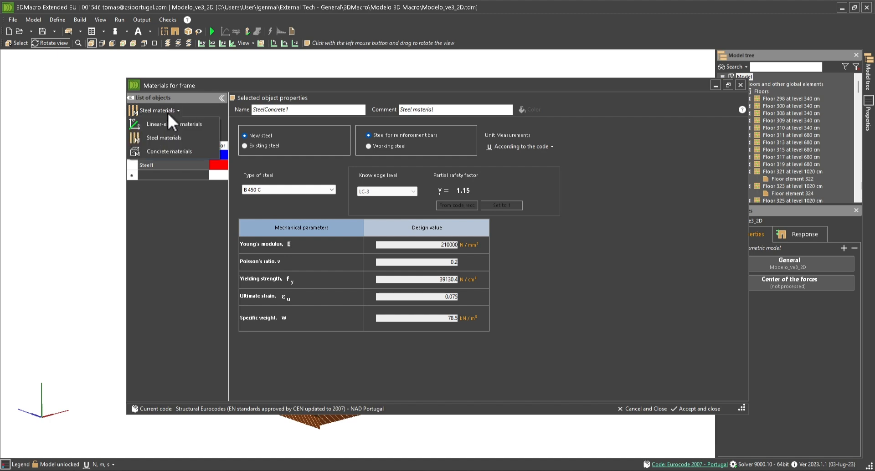
pyautogui.click(161, 146)
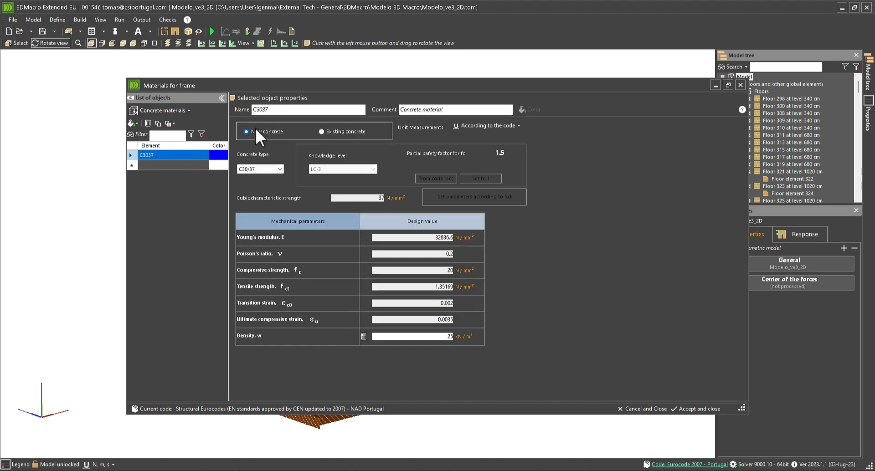
pyautogui.click(685, 409)
# - Open the frame section definitions and show the general settings of ColumnSec, including its section type and materials
pyautogui.click(56, 20)
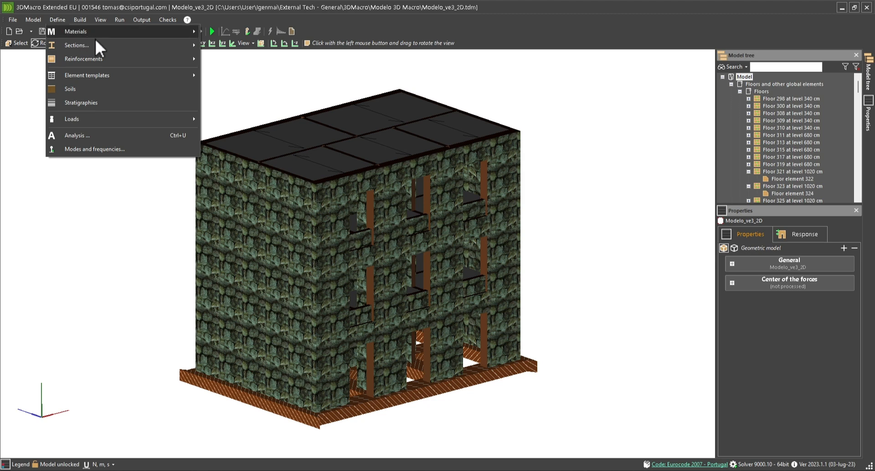
pyautogui.moveTo(105, 45)
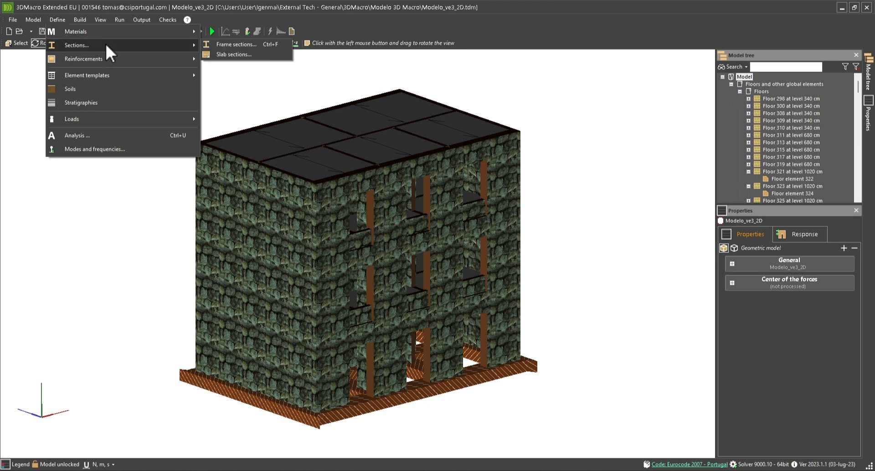
pyautogui.click(230, 45)
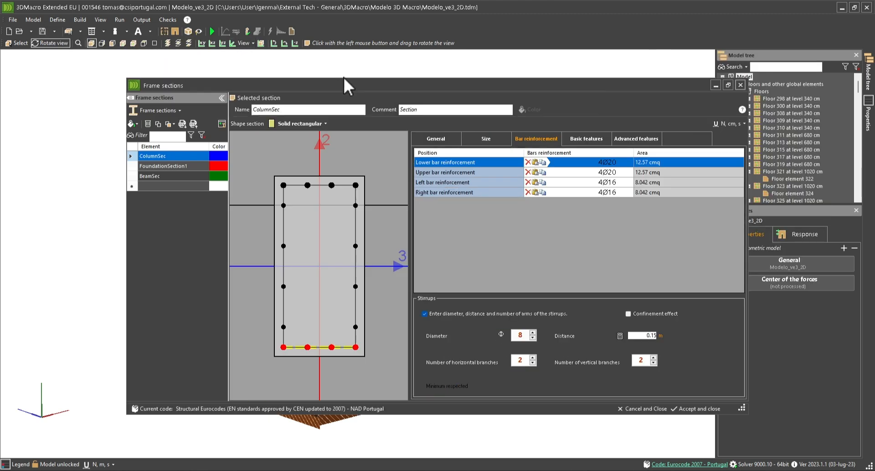
pyautogui.moveTo(359, 80); pyautogui.dragTo(276, 66)
pyautogui.click(71, 141)
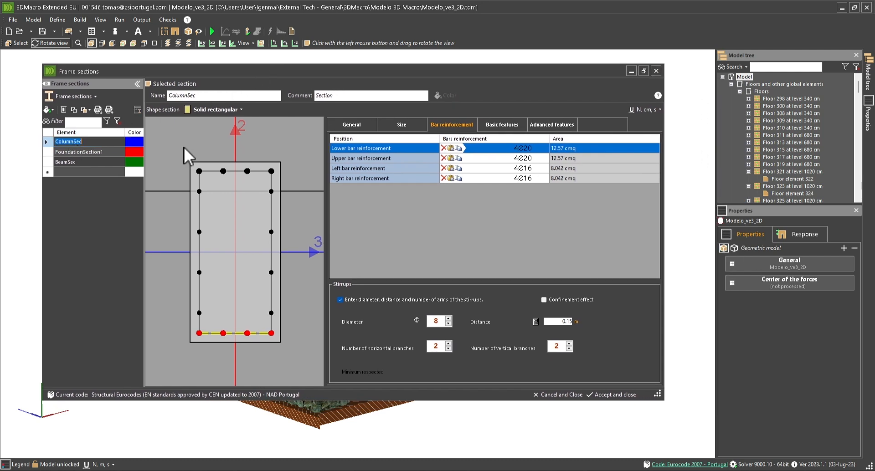
pyautogui.click(400, 122)
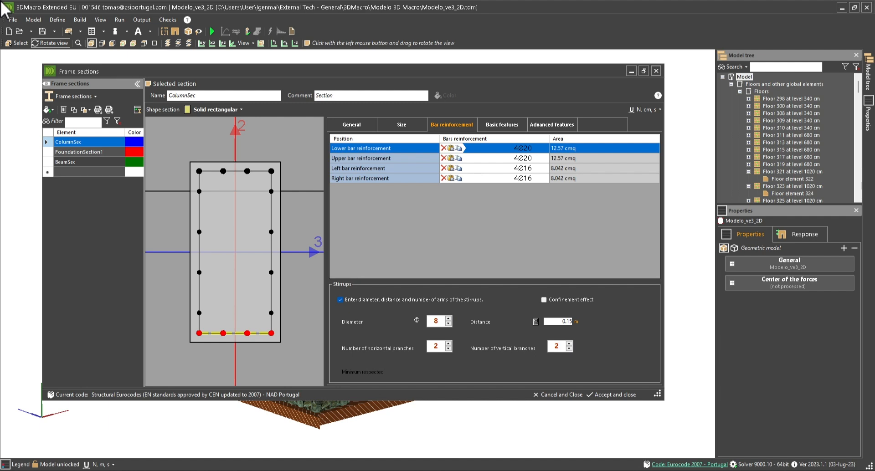
pyautogui.click(72, 142)
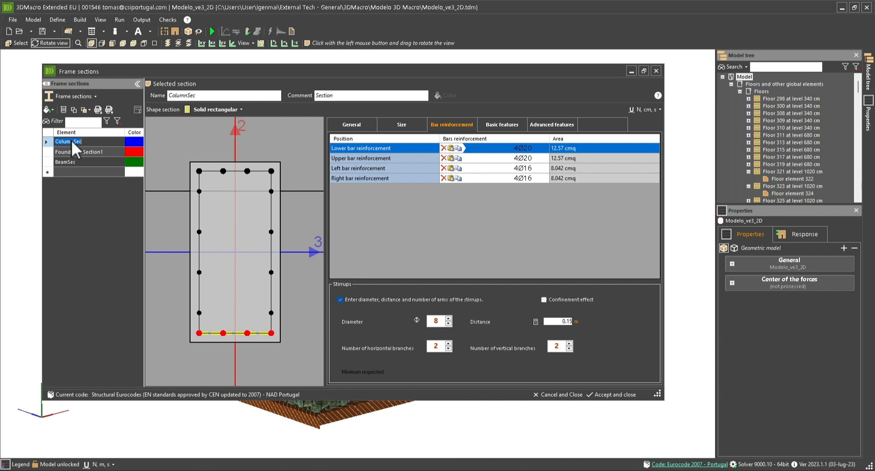
pyautogui.click(401, 122)
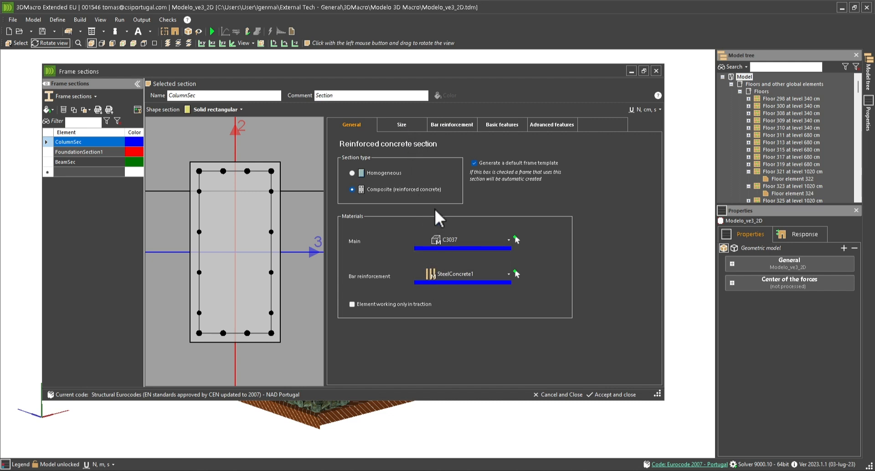
# - Review the size, bar reinforcement, basic features and advanced features of ColumnSec
pyautogui.click(408, 123)
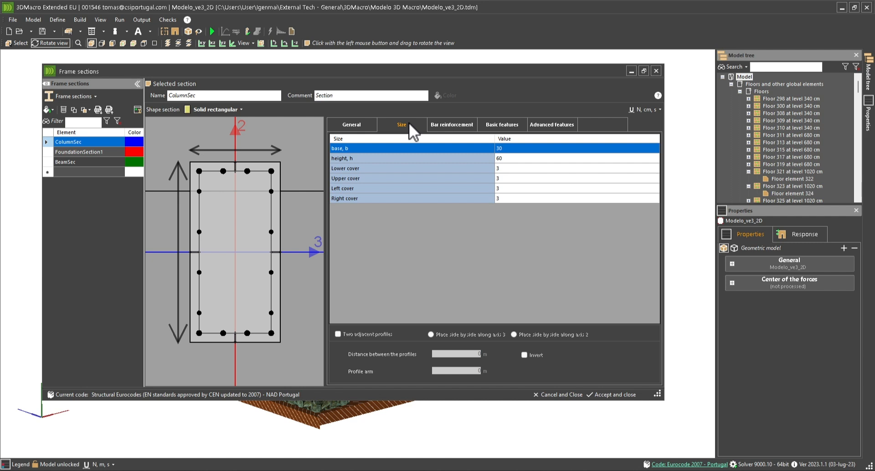
pyautogui.click(464, 125)
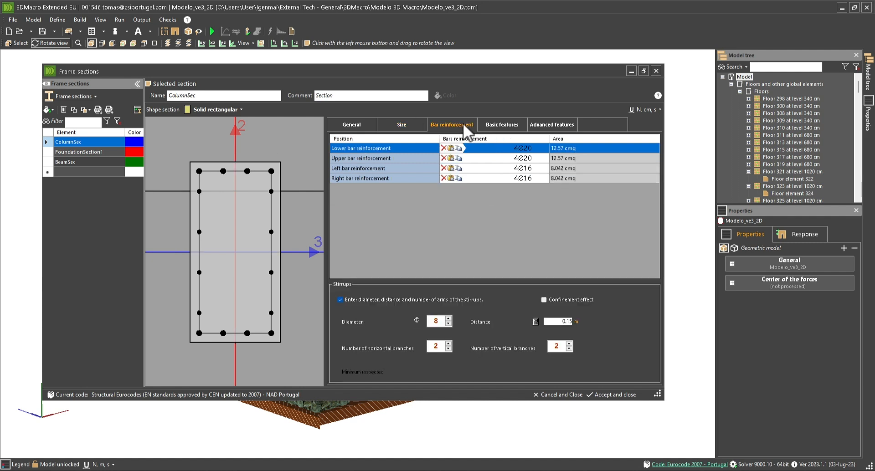
pyautogui.click(497, 126)
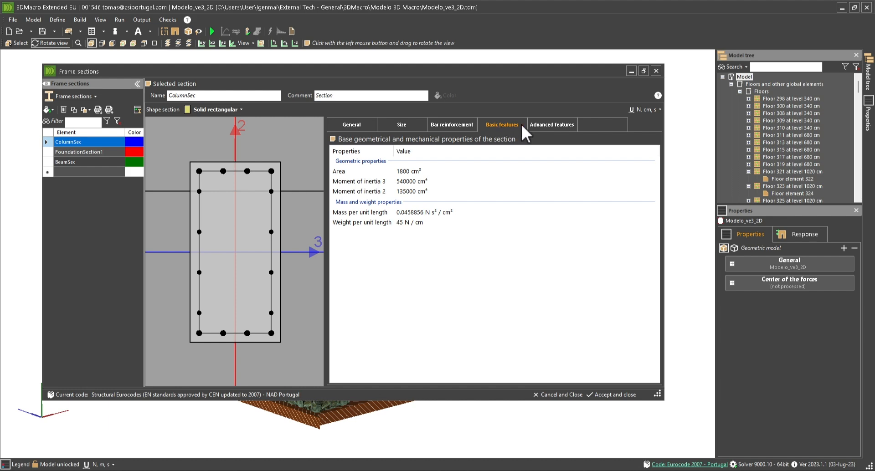
pyautogui.click(547, 129)
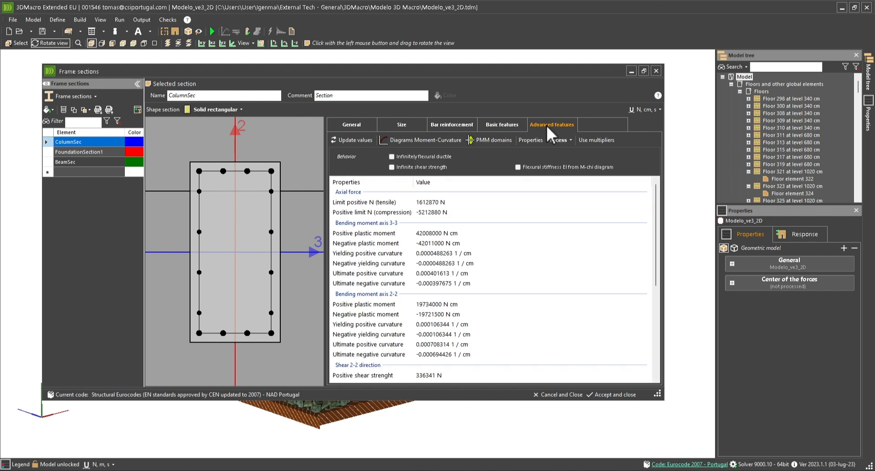
# - Examine the moment-curvature diagram and the 3D M-N domain of ColumnSec, and close the diagrams
pyautogui.click(448, 141)
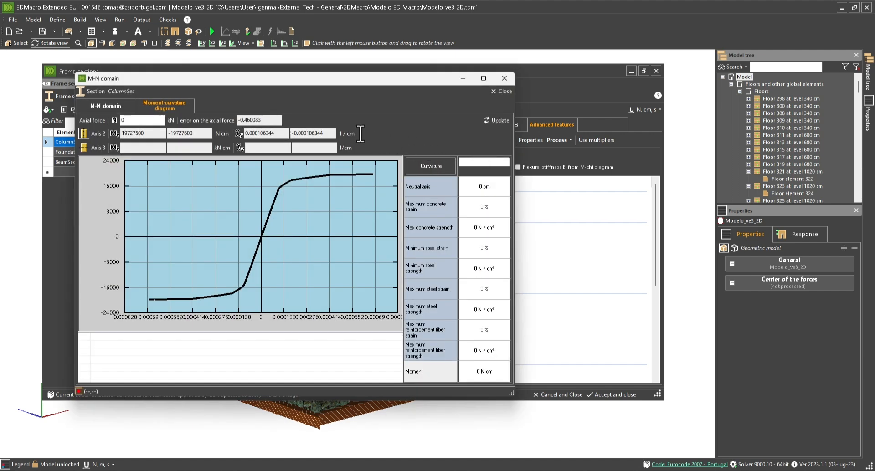
pyautogui.click(111, 106)
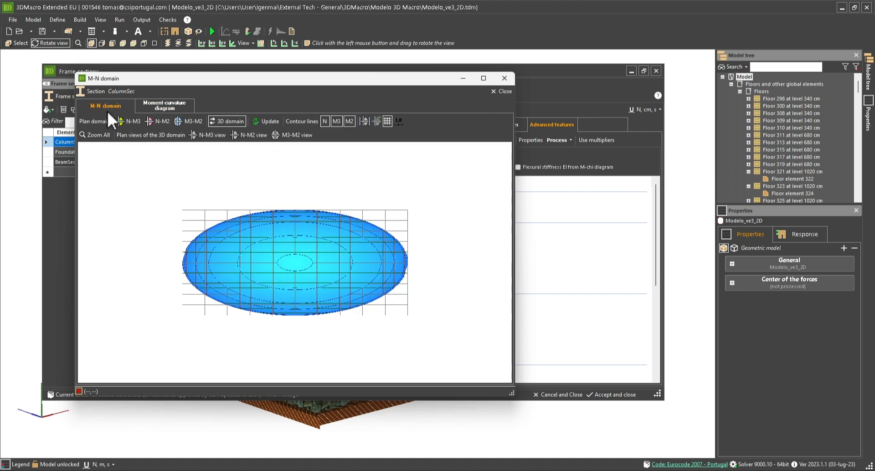
pyautogui.moveTo(282, 303); pyautogui.dragTo(305, 205)
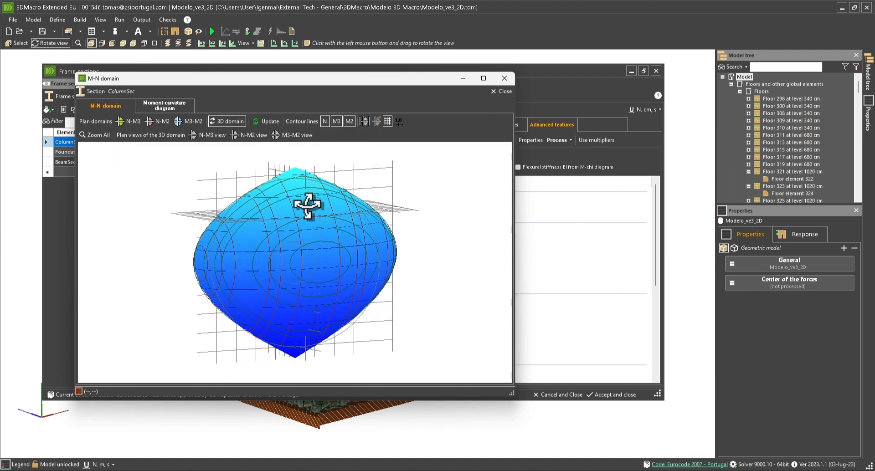
pyautogui.click(500, 94)
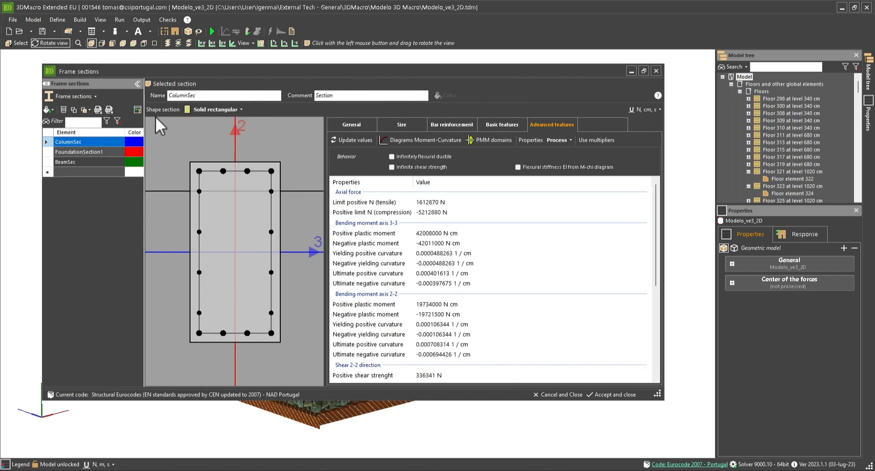
# - Review the general settings, size and bar reinforcement of the BeamSec frame section
pyautogui.click(67, 161)
pyautogui.click(354, 126)
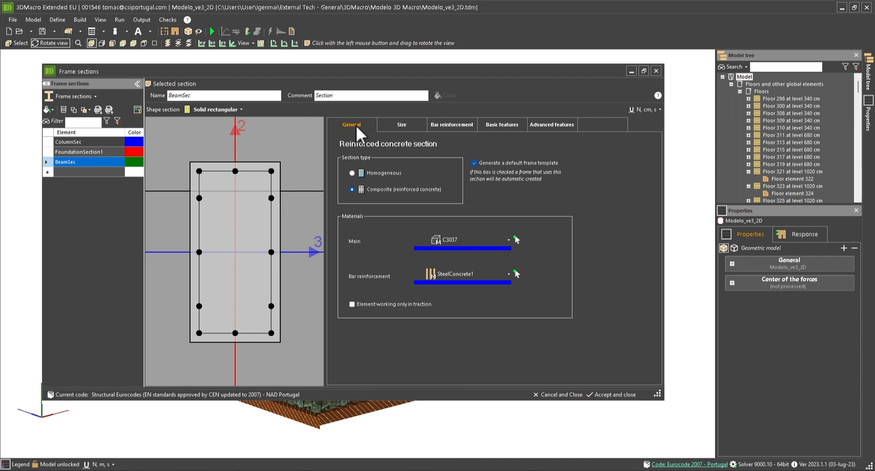
pyautogui.click(406, 125)
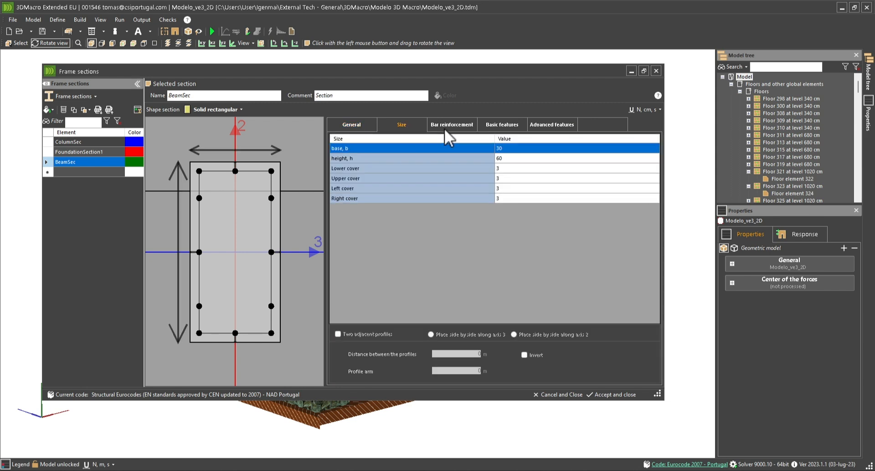
pyautogui.click(462, 125)
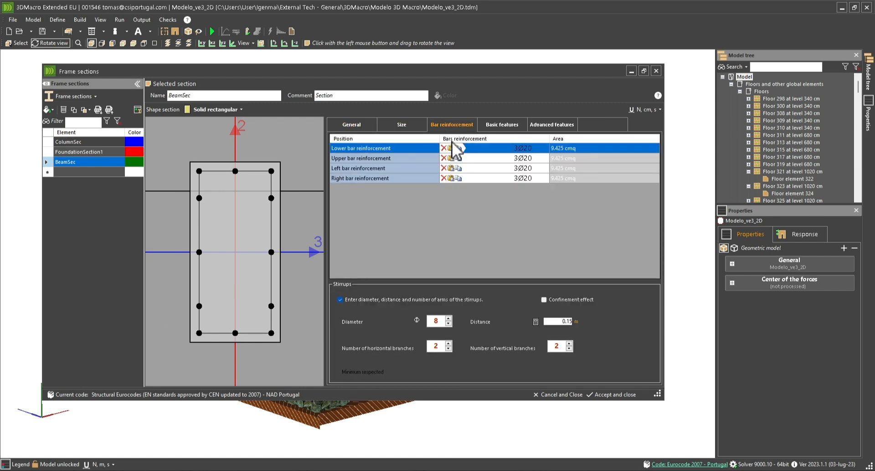
# - Inspect the right, left, upper and lower bar groups in the BeamSec drawing, and accept the frame sections
pyautogui.click(272, 251)
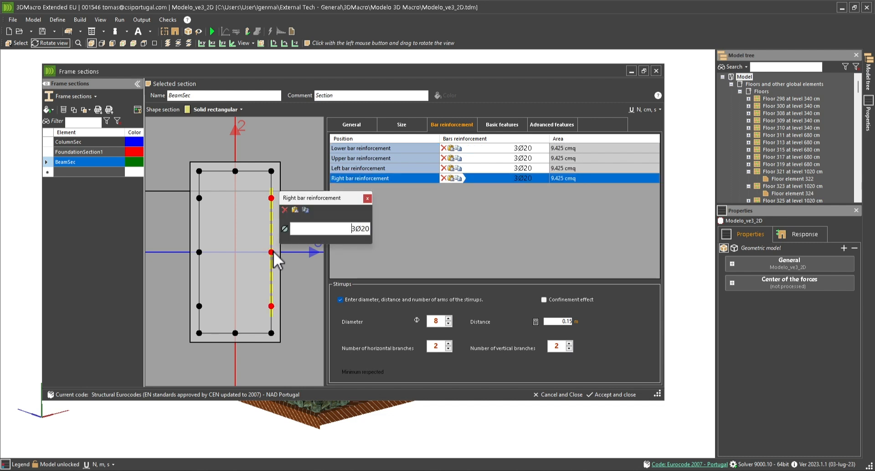
pyautogui.click(203, 246)
pyautogui.click(239, 175)
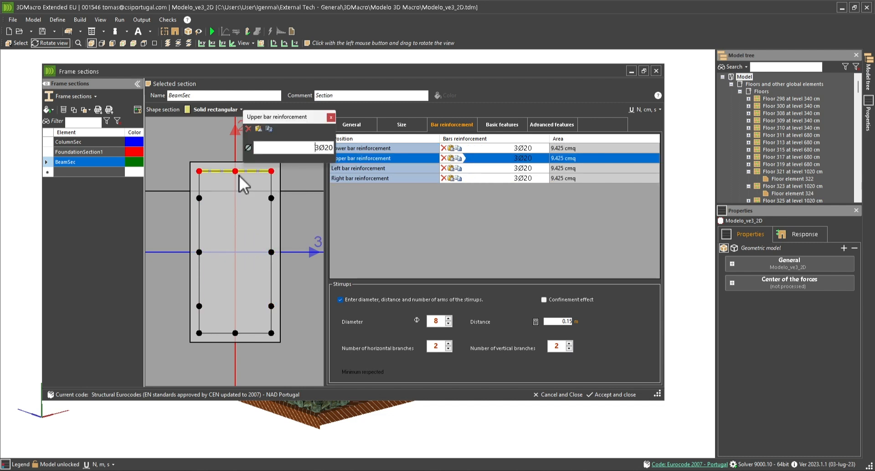
pyautogui.click(234, 333)
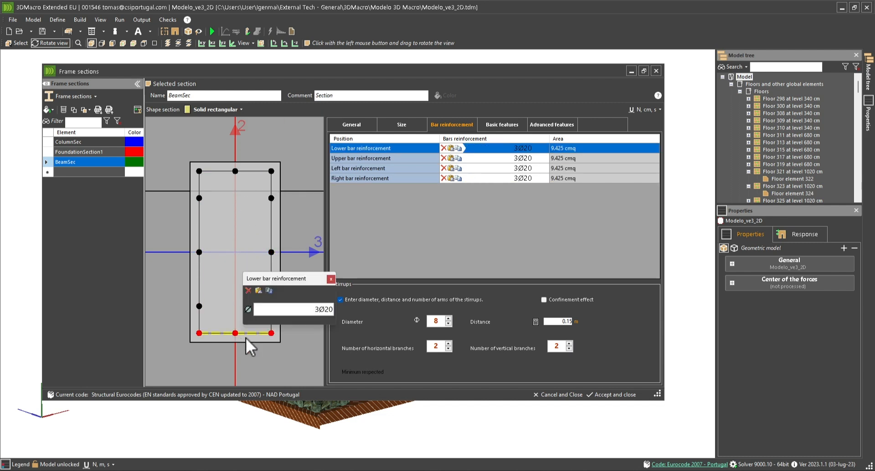
pyautogui.click(609, 395)
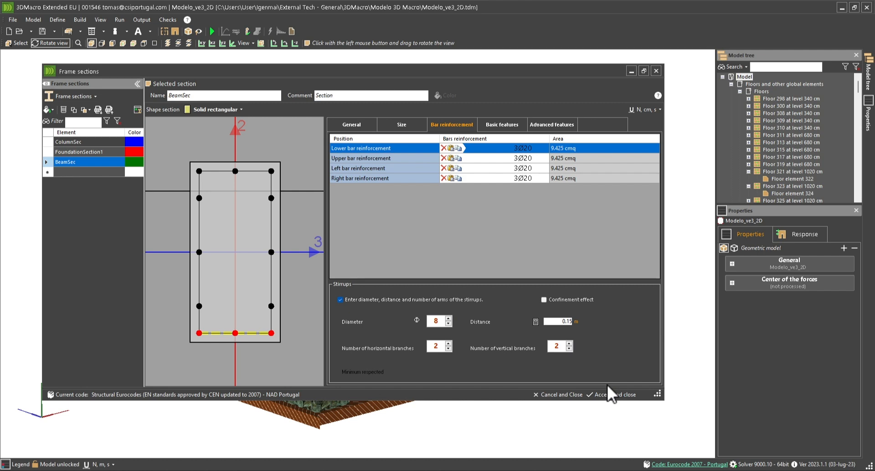
pyautogui.click(609, 395)
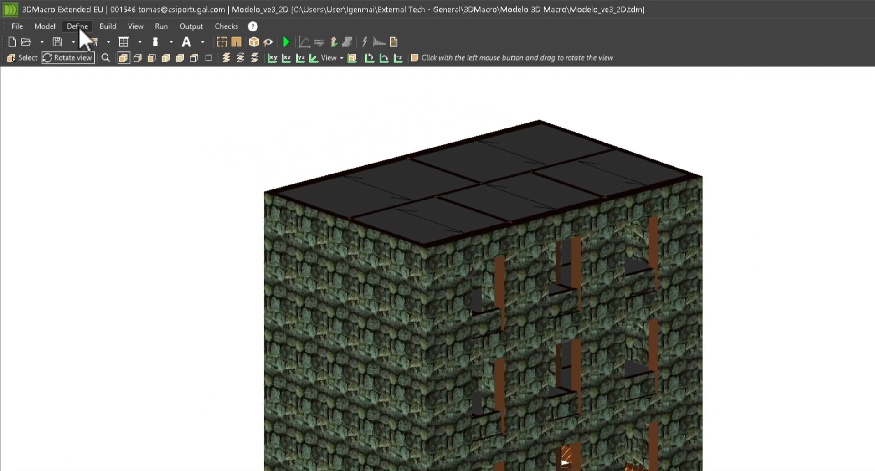
# - Open the frame element templates and examine the Beam3D template, including the sections available for its span
pyautogui.click(78, 26)
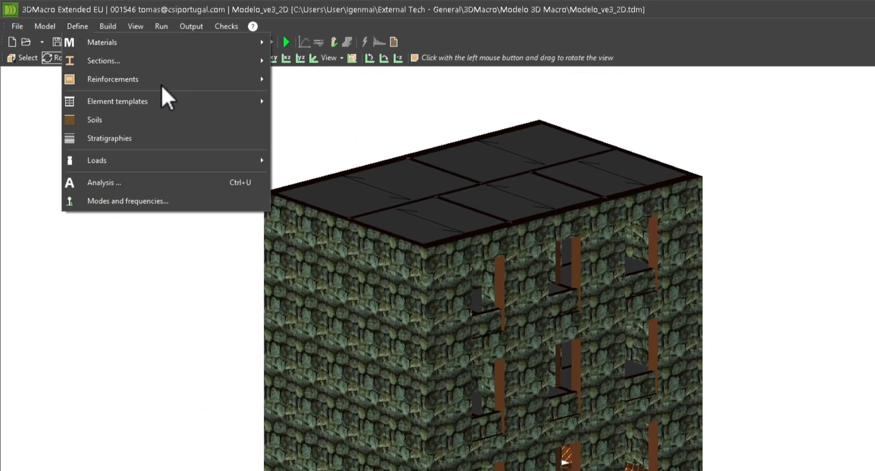
pyautogui.moveTo(190, 103)
pyautogui.click(314, 128)
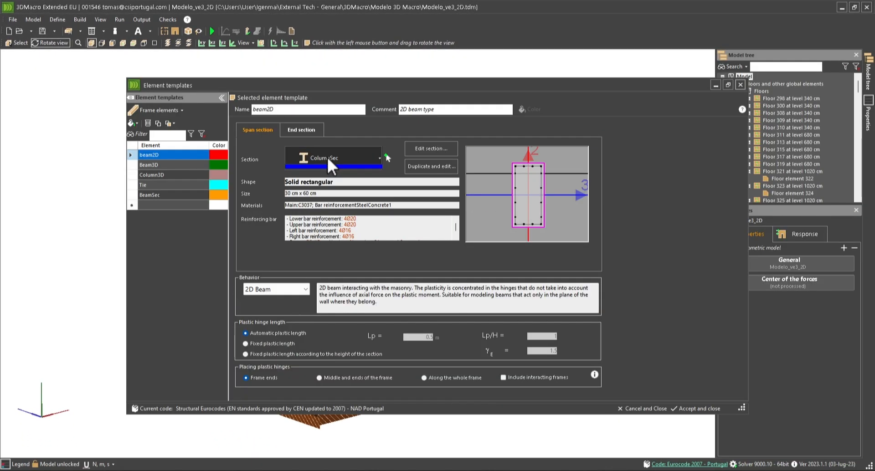
pyautogui.click(157, 165)
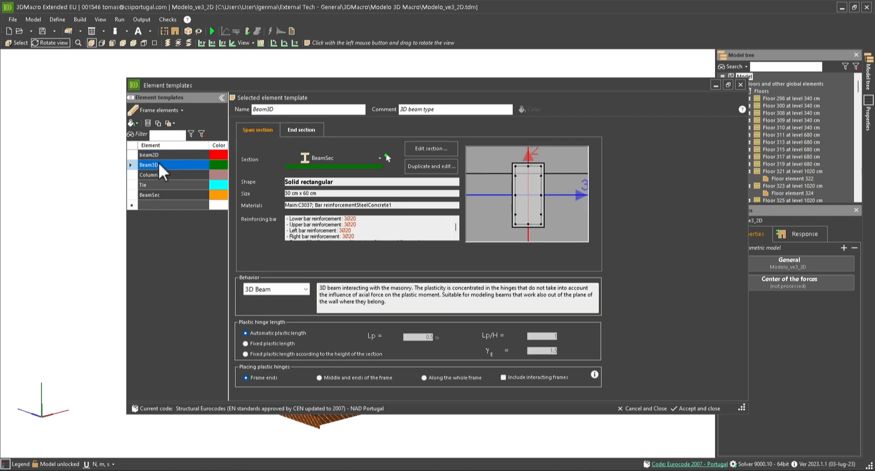
pyautogui.click(319, 162)
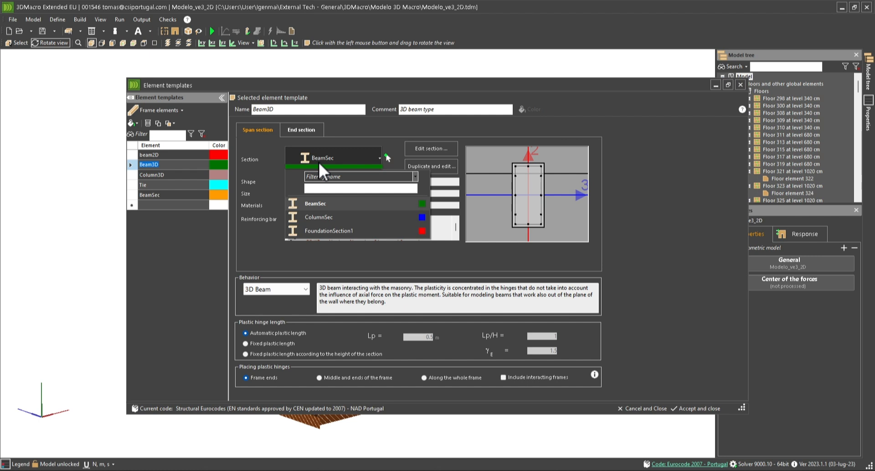
pyautogui.click(318, 162)
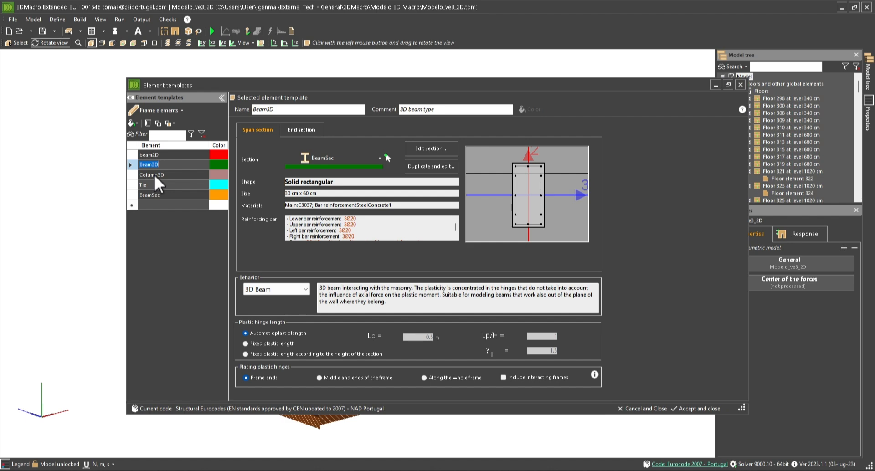
# - Review the Column3D template and the sections available for its span, and accept the element templates
pyautogui.click(154, 174)
pyautogui.click(322, 160)
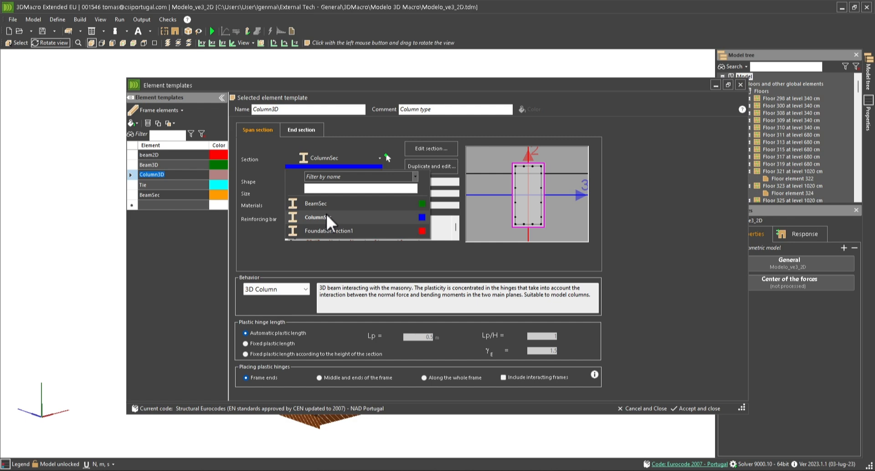
pyautogui.click(277, 139)
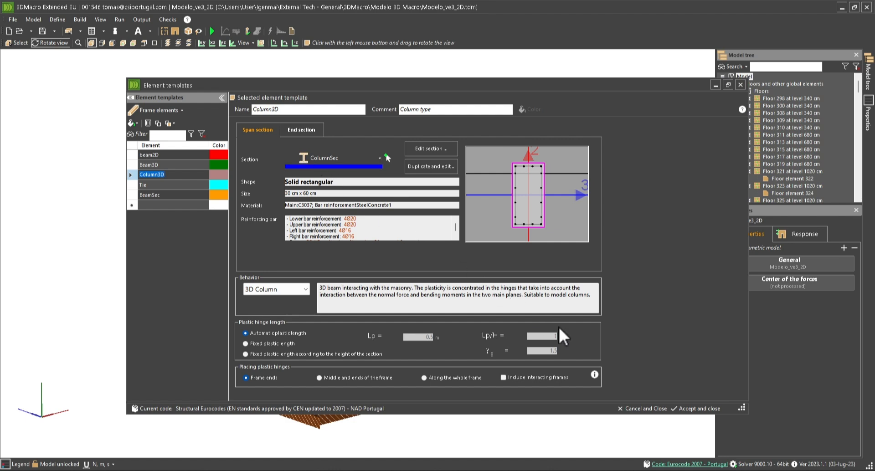
pyautogui.click(690, 409)
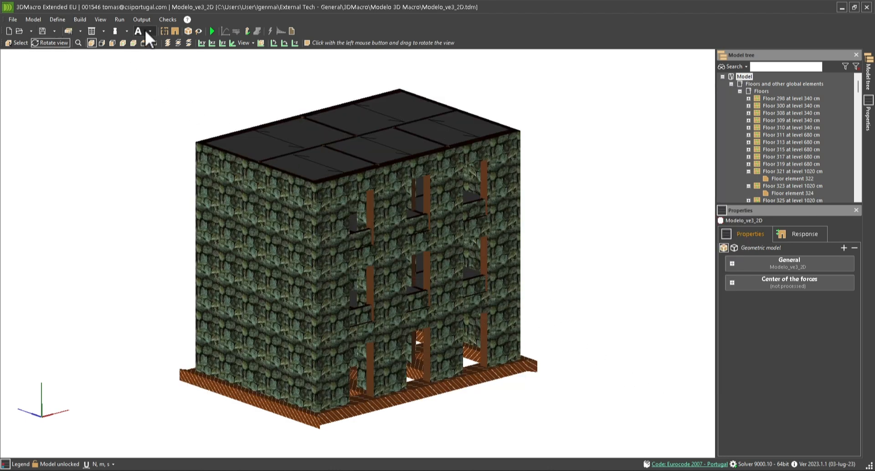
# - Open the plan editor and draw a beam with the Beam3D template along the upper exterior wall of the 0 - 340 cm level
pyautogui.click(163, 32)
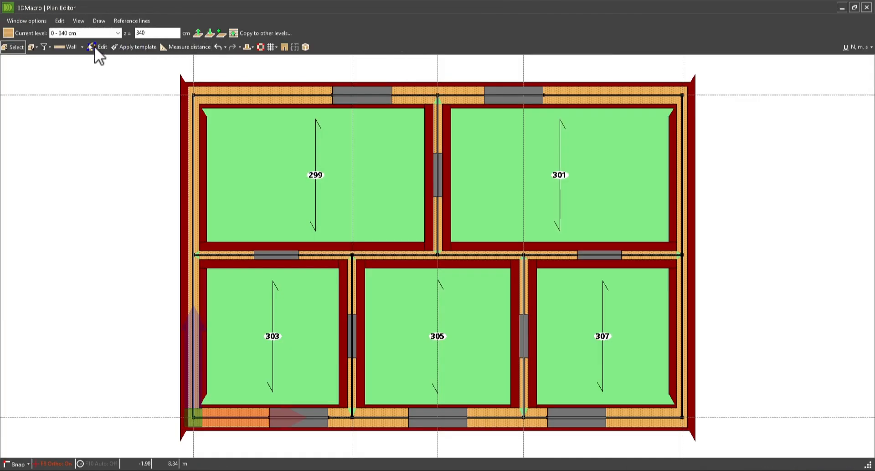
pyautogui.click(80, 47)
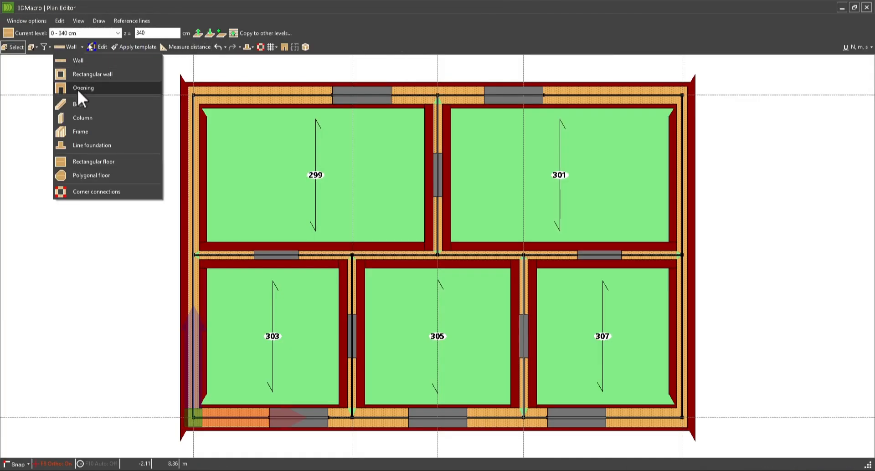
pyautogui.click(79, 104)
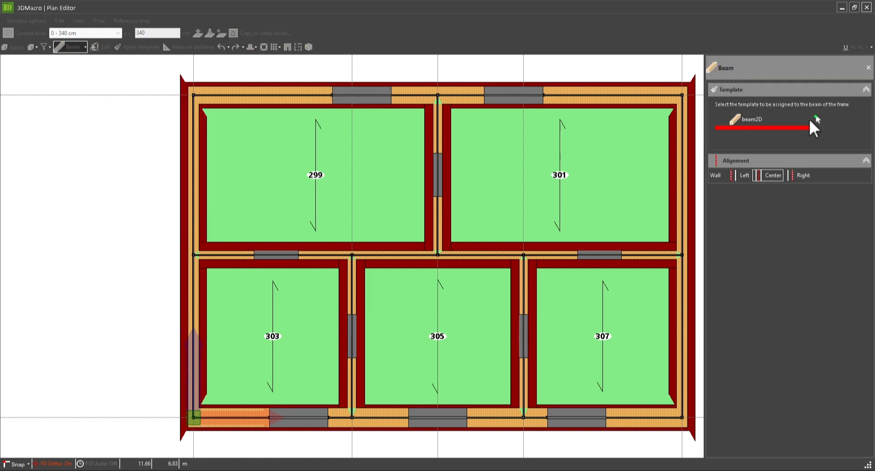
pyautogui.click(810, 118)
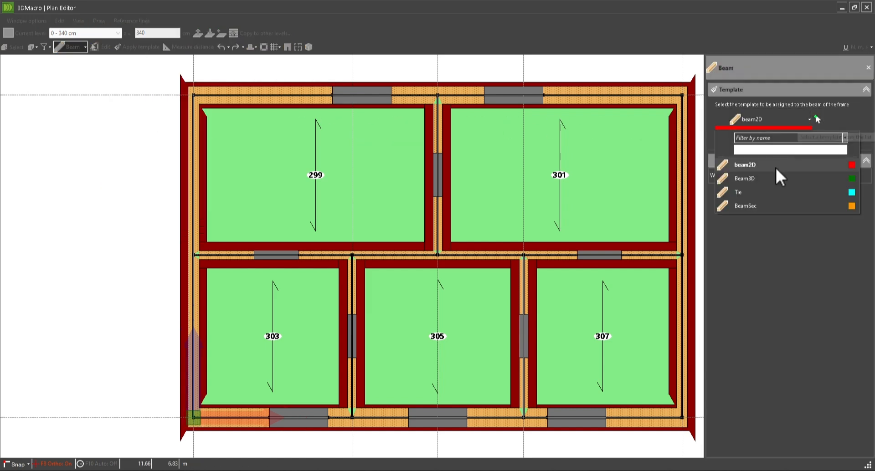
pyautogui.click(764, 179)
pyautogui.click(194, 96)
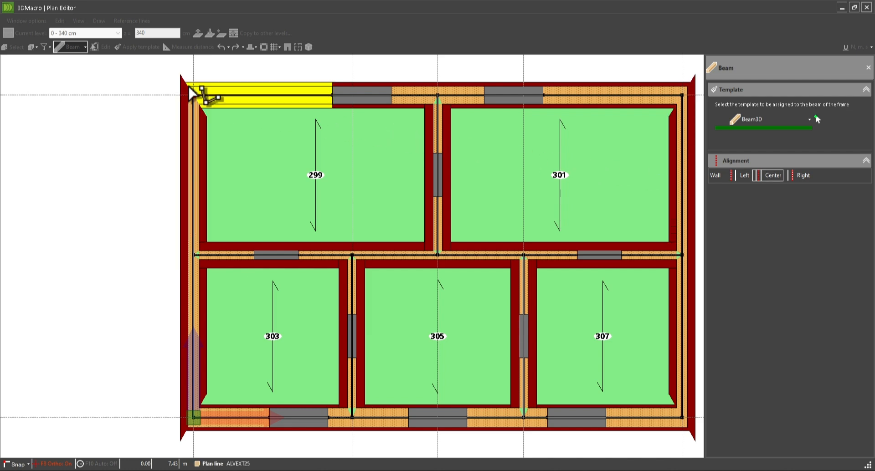
pyautogui.click(685, 102)
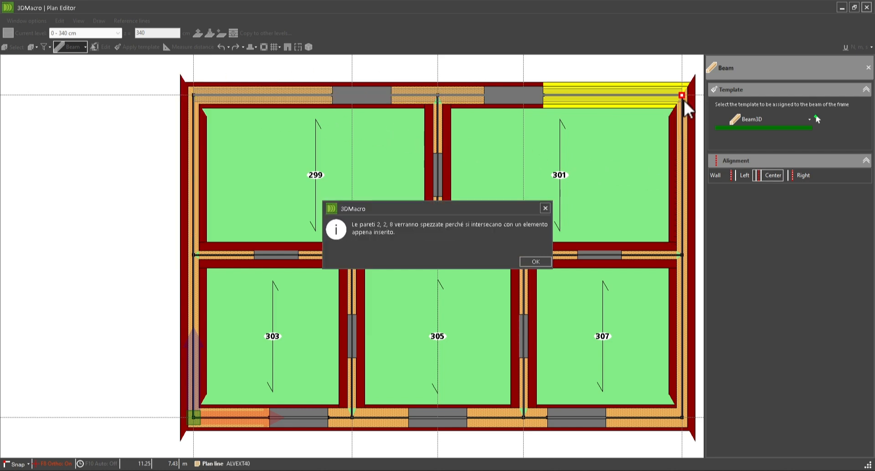
pyautogui.click(536, 263)
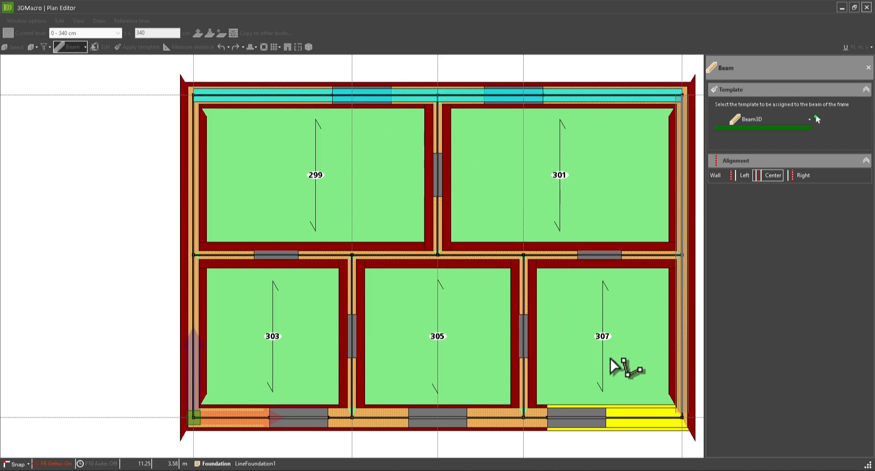
# - Continue the Beam3D beam along the other three exterior walls until the perimeter is closed, and finish the beam
pyautogui.click(682, 418)
pyautogui.click(536, 262)
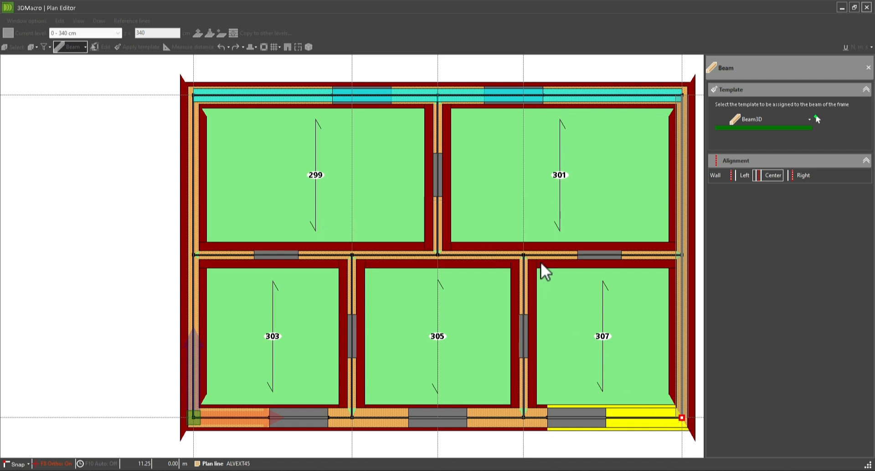
pyautogui.click(193, 418)
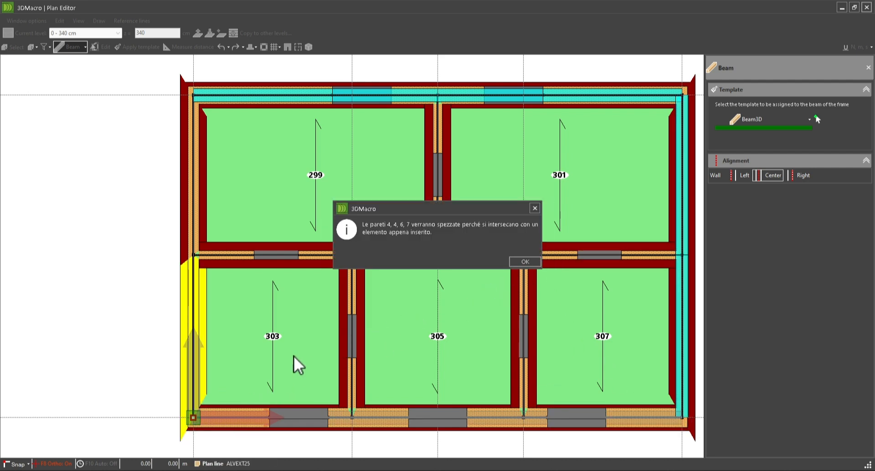
pyautogui.click(533, 262)
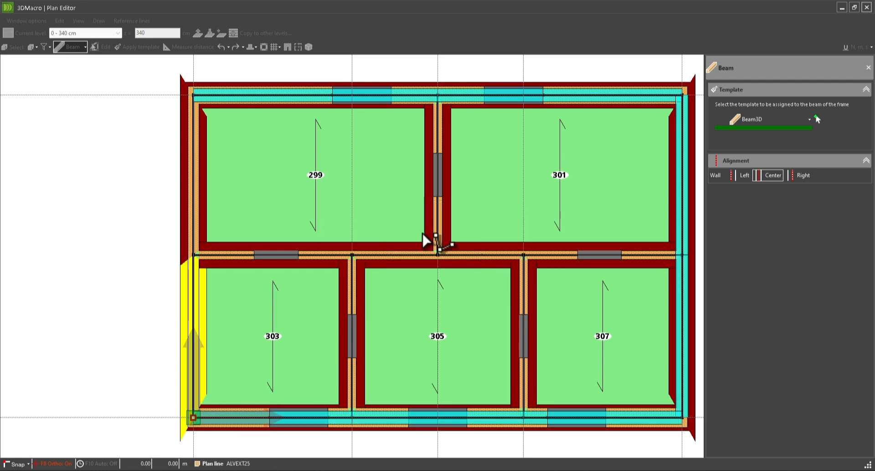
pyautogui.click(193, 95)
pyautogui.click(531, 262)
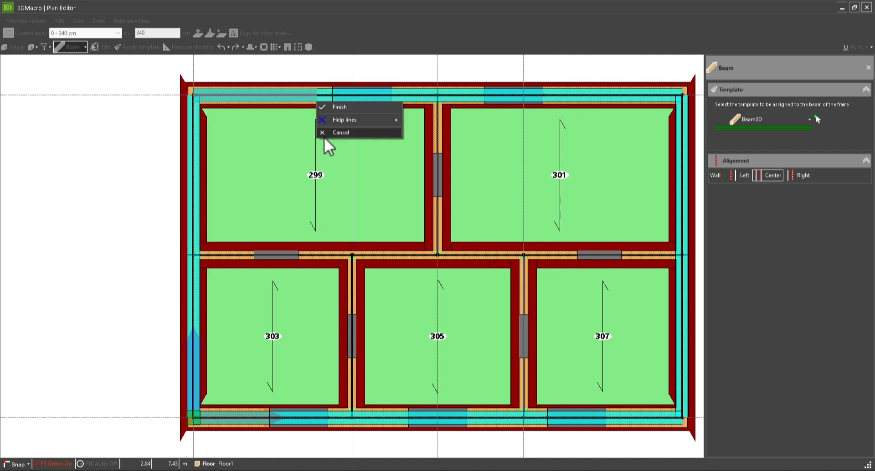
pyautogui.click(341, 108)
# - Place centred columns with the Column3D template at the four outer corners of the plan, and finish the command
pyautogui.click(84, 46)
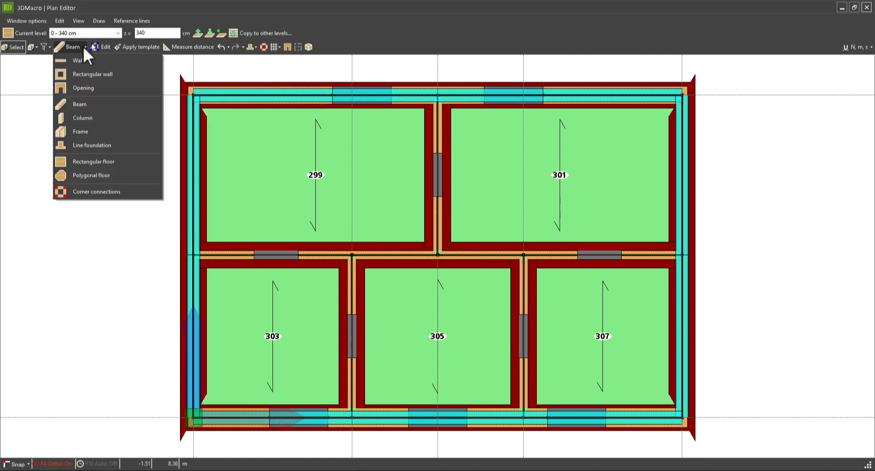
pyautogui.click(90, 117)
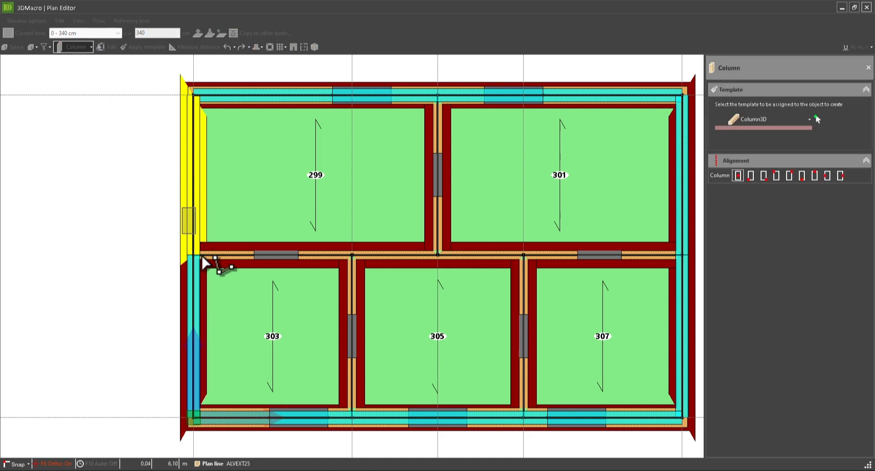
pyautogui.click(193, 418)
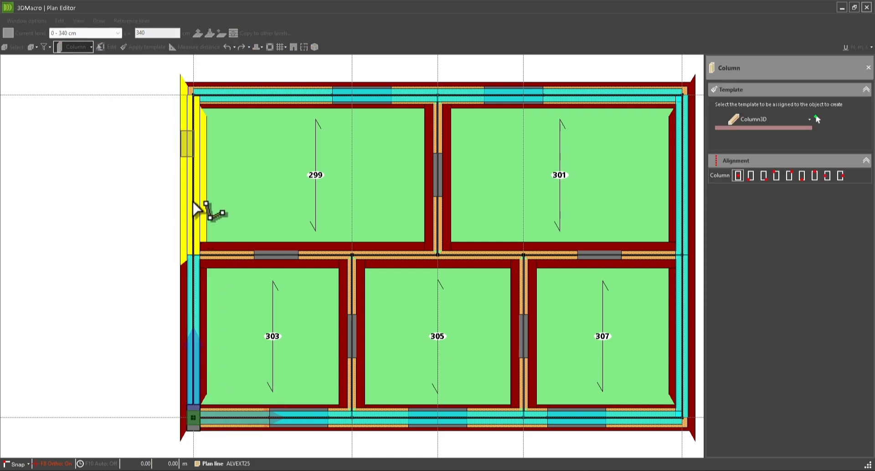
pyautogui.click(193, 95)
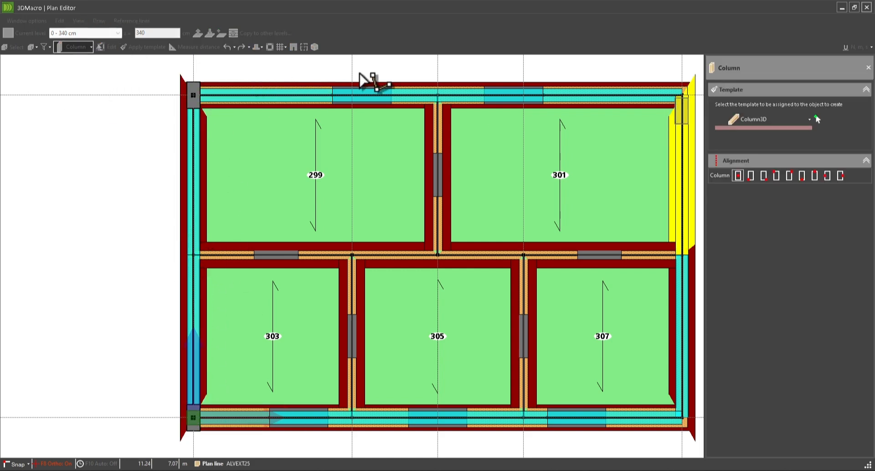
pyautogui.click(681, 95)
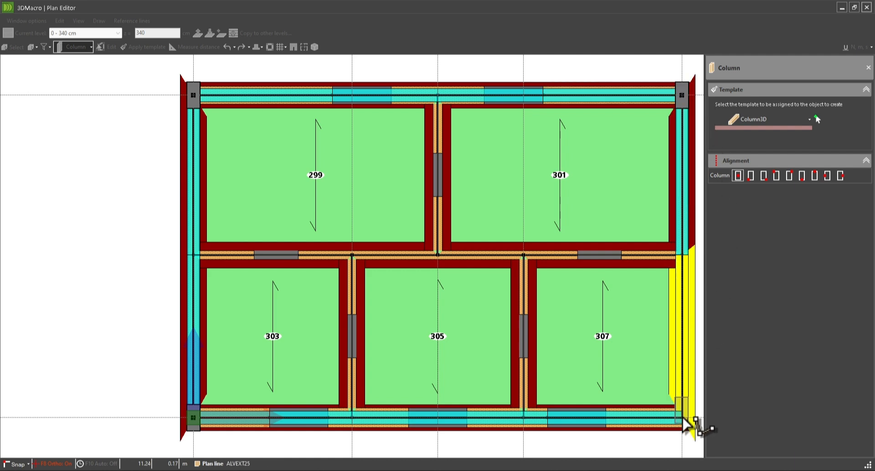
pyautogui.click(666, 408)
pyautogui.rightClick(270, 162)
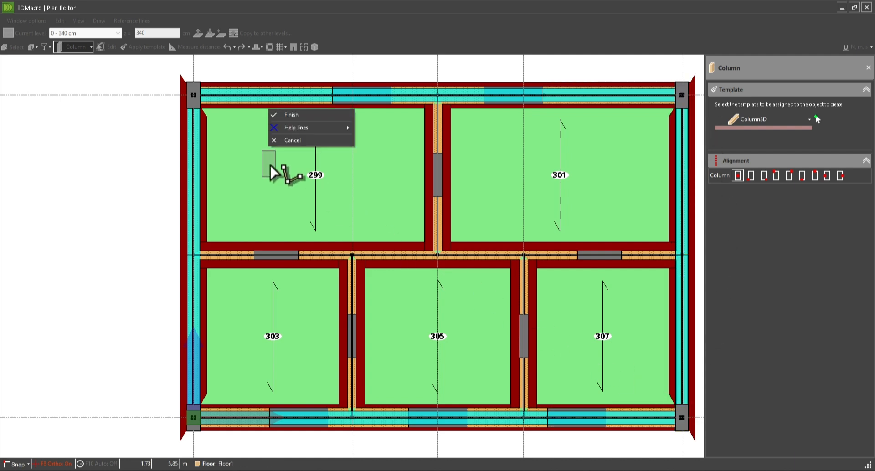
pyautogui.click(284, 116)
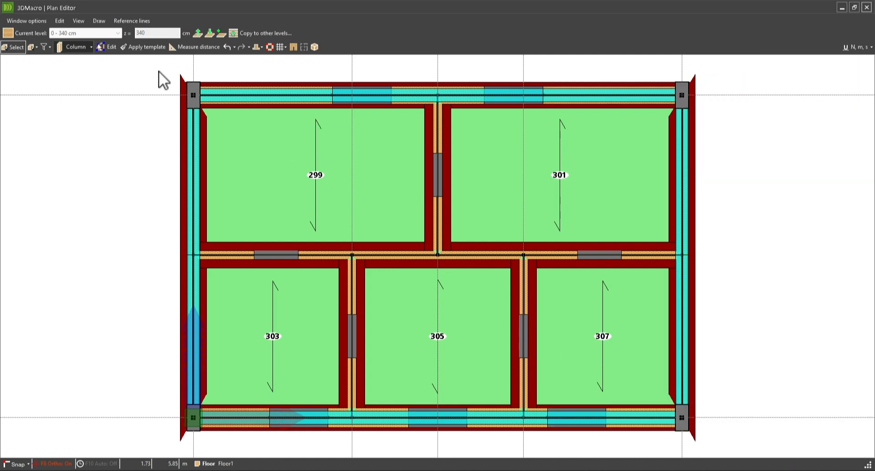
# - Hide all elements except the beams and columns in the plan, and select all of them
pyautogui.click(49, 47)
pyautogui.click(68, 152)
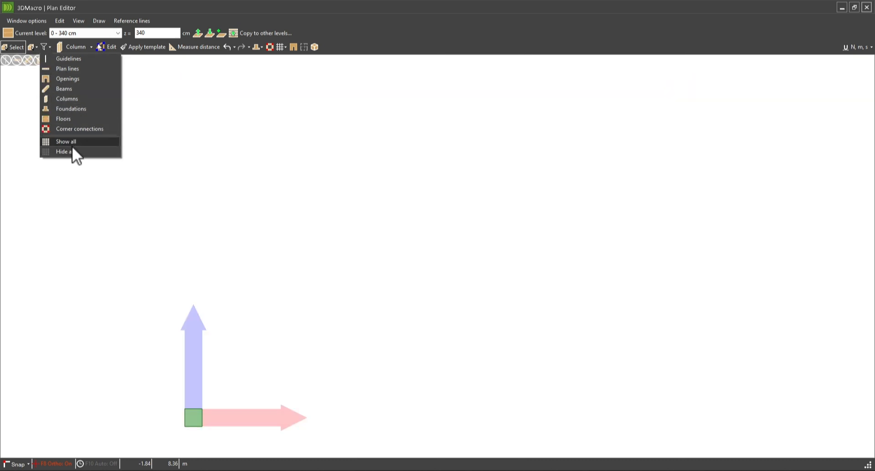
pyautogui.click(78, 98)
pyautogui.click(78, 89)
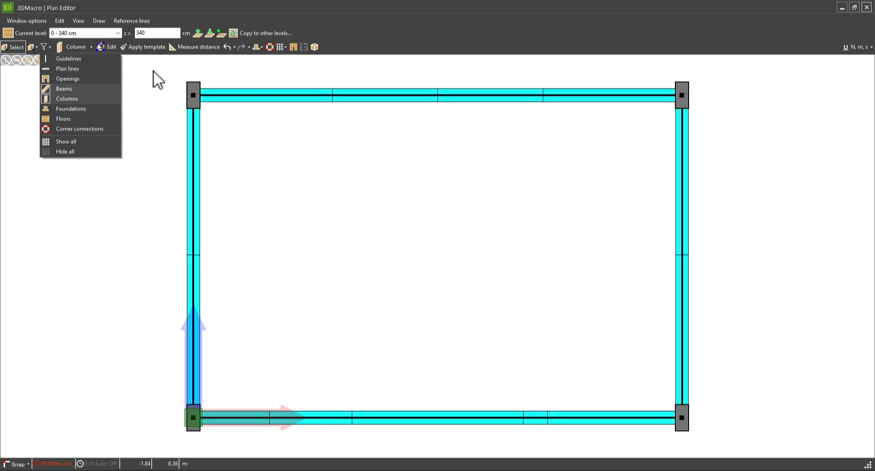
pyautogui.moveTo(157, 71)
pyautogui.mouseDown()
pyautogui.moveTo(423, 236)
pyautogui.moveTo(709, 434)
pyautogui.mouseUp()
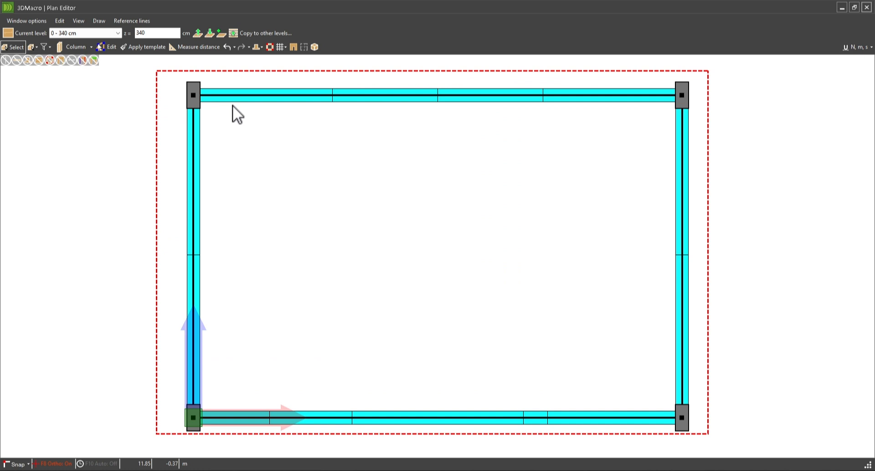
pyautogui.moveTo(709, 434); pyautogui.dragTo(719, 449)
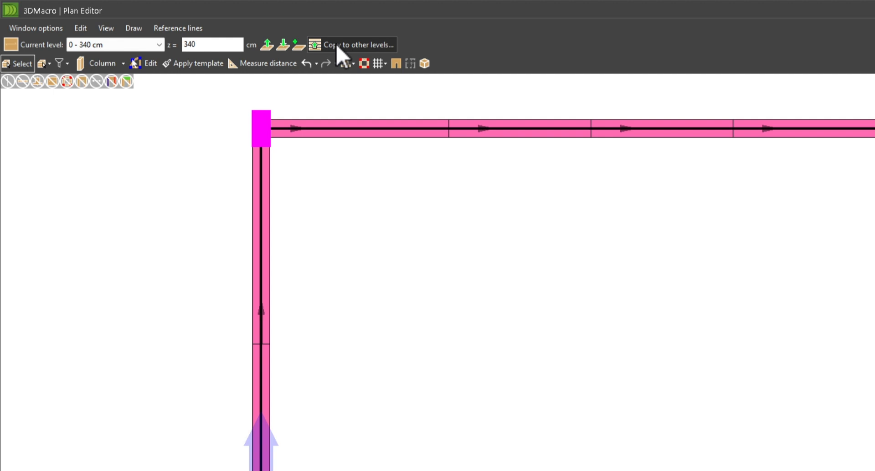
# - Paste only the selected beams and columns to all higher levels, check the 680 - 1020 cm level, and close the plan editor
pyautogui.click(337, 46)
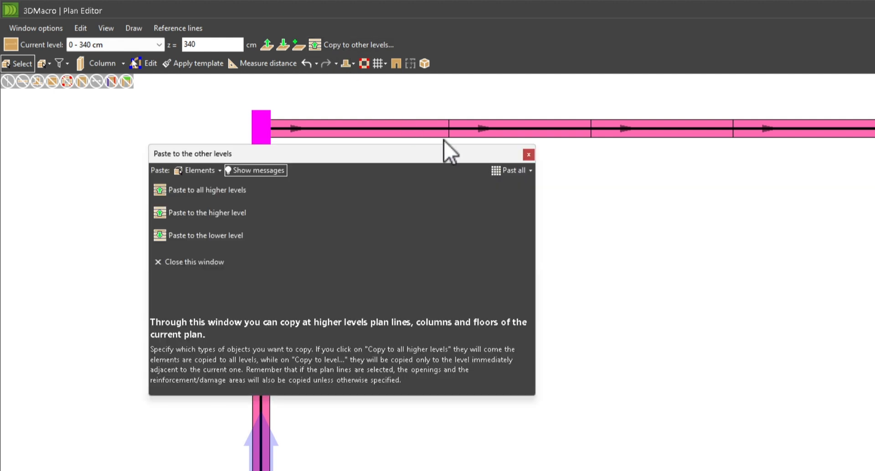
pyautogui.click(511, 171)
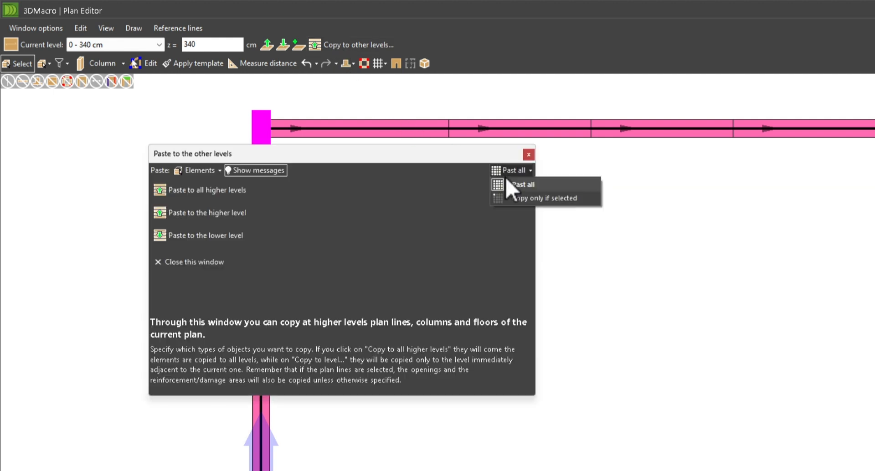
pyautogui.click(521, 201)
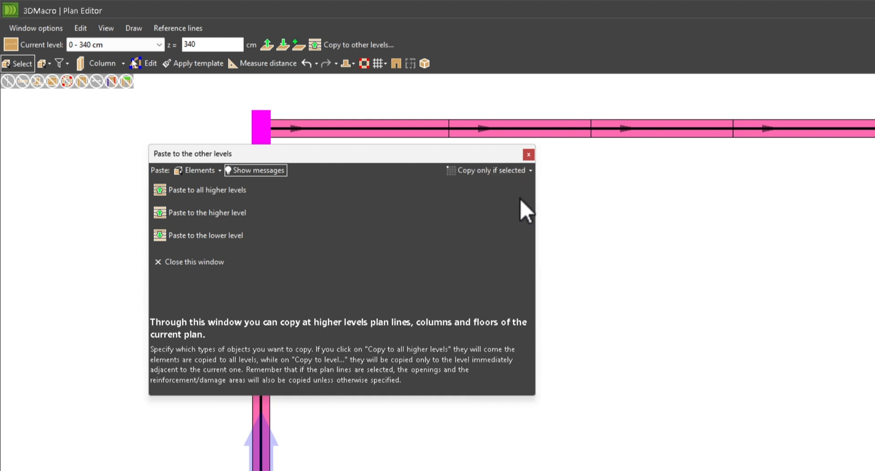
pyautogui.click(231, 194)
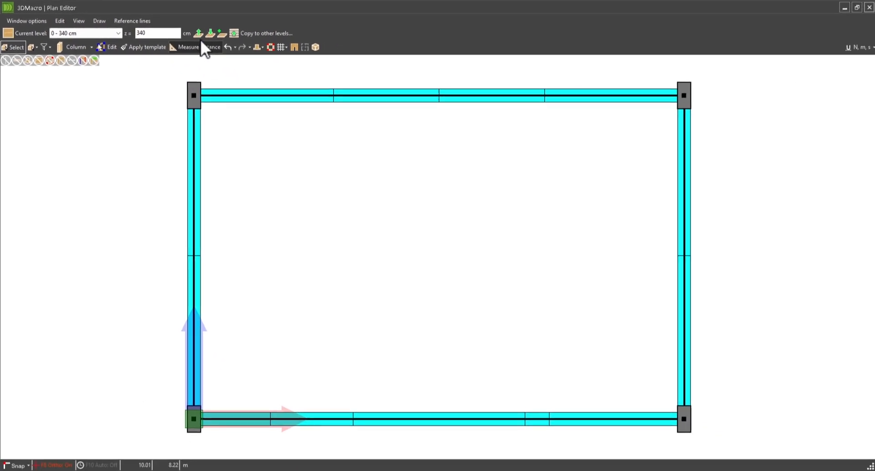
pyautogui.doubleClick(199, 33)
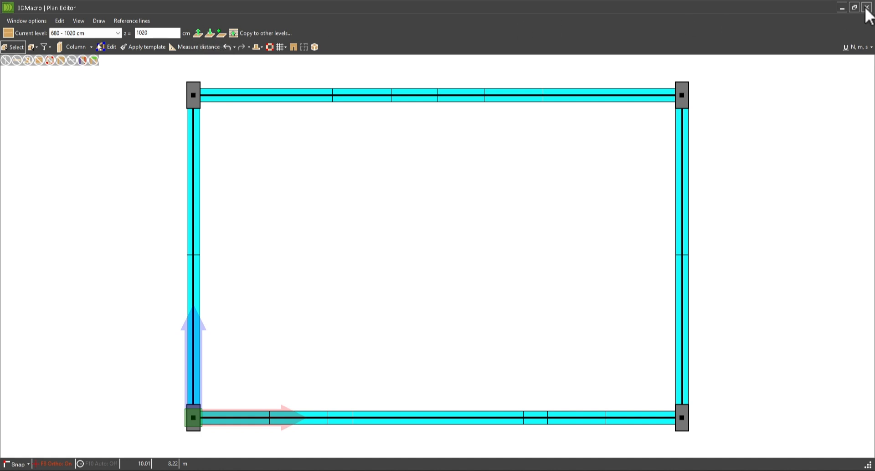
pyautogui.click(866, 7)
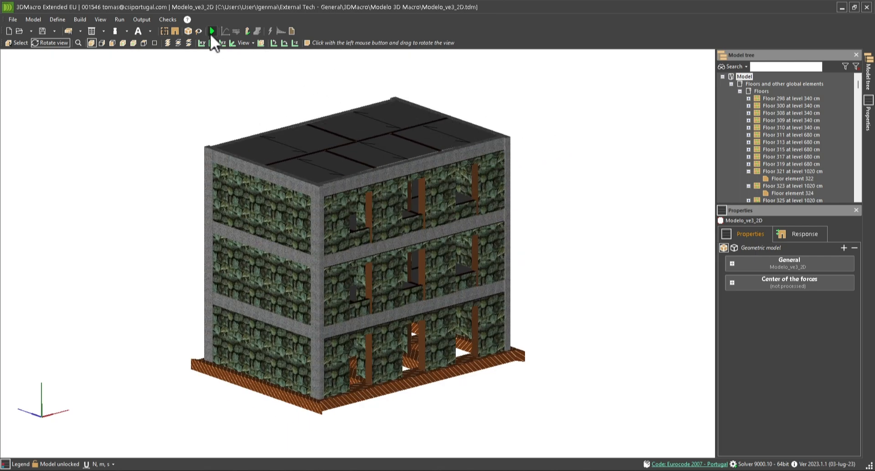
# - Update the computational model of the building, hiding its progress window
pyautogui.click(211, 32)
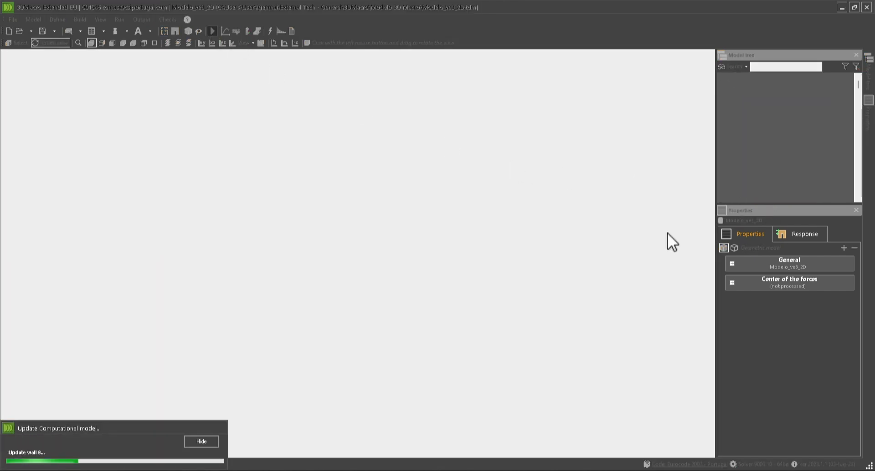
pyautogui.click(189, 442)
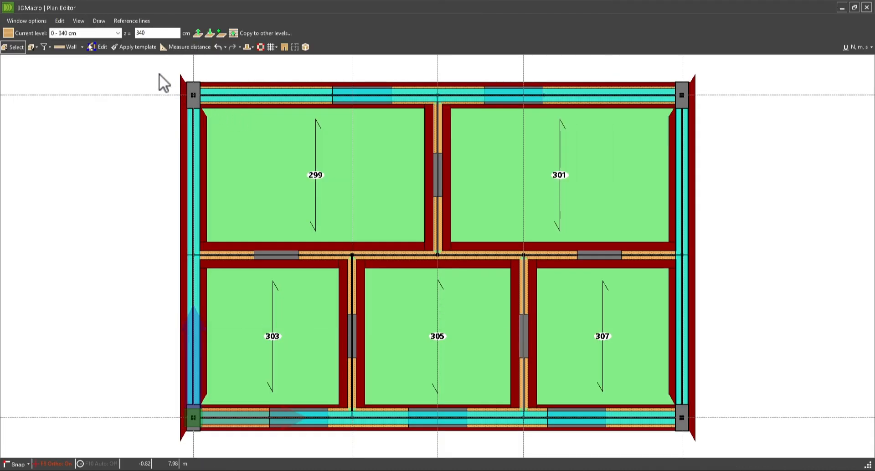
# - Select everything on the 0 - 340 cm level, examine the PointFoundation1 base foundation option for the columns, and close the plan editor
pyautogui.moveTo(158, 74); pyautogui.dragTo(724, 438)
pyautogui.rightClick(732, 278)
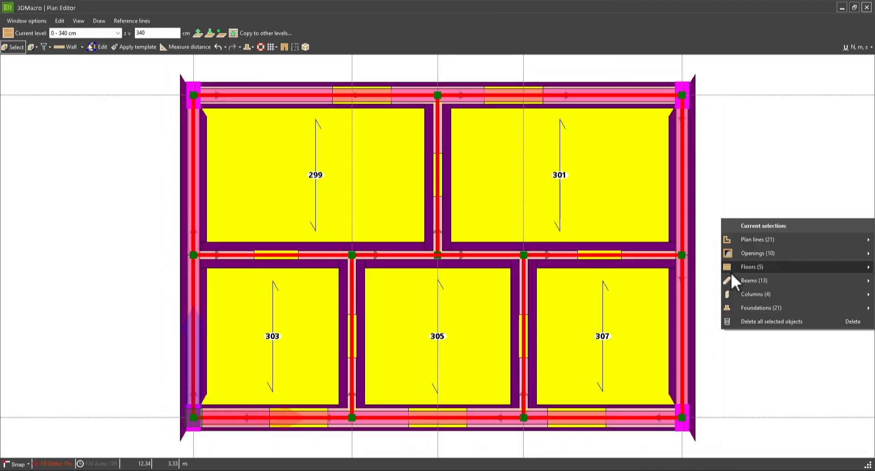
pyautogui.moveTo(725, 298)
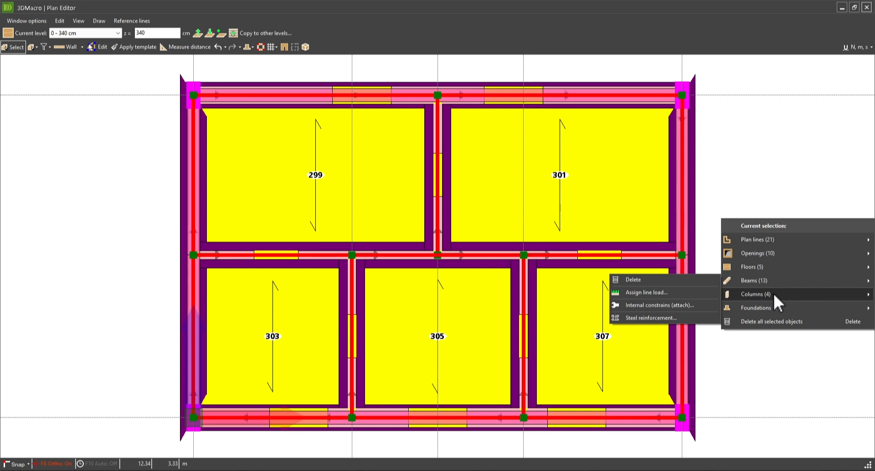
pyautogui.moveTo(695, 330)
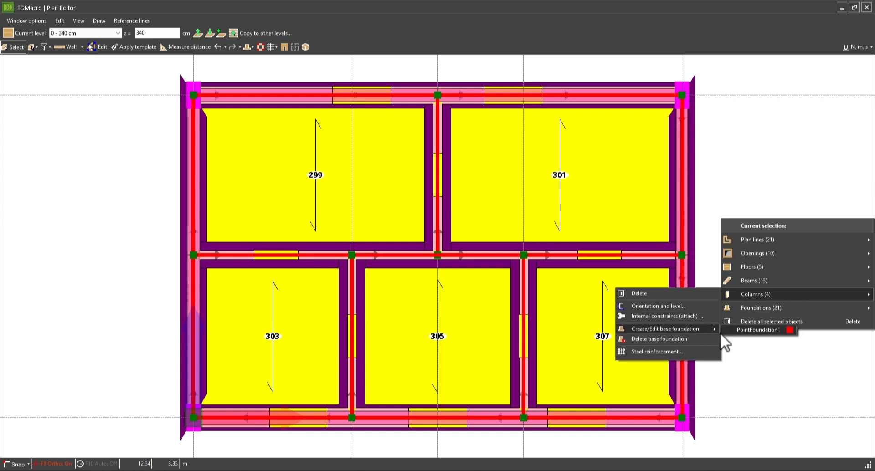
pyautogui.click(747, 343)
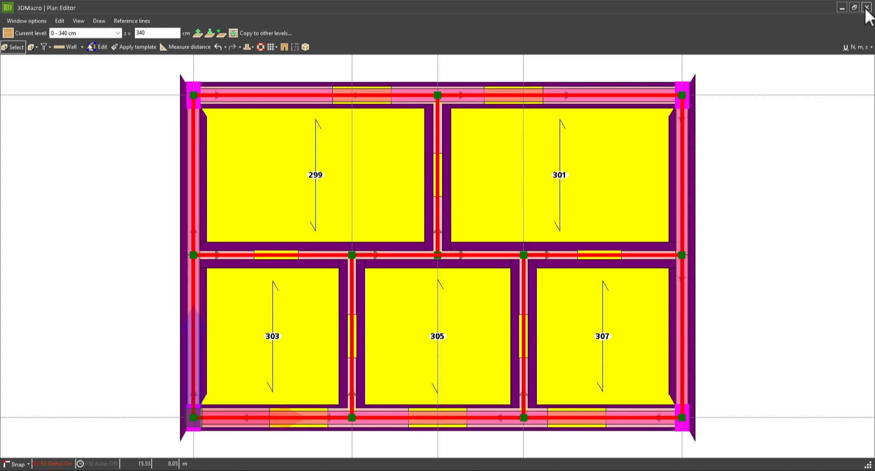
pyautogui.click(866, 8)
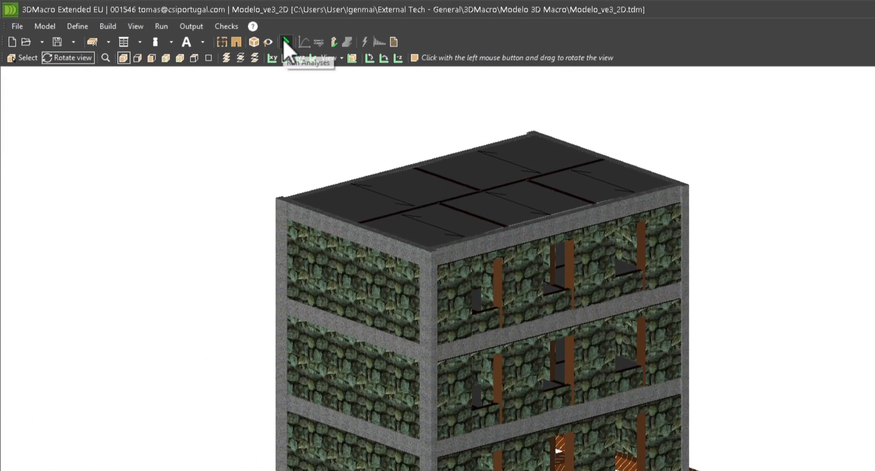
# - Run the mass-proportional, positive-sense pushover analyses in all directions plus the 20-mode modal analysis, and close the solver summary
pyautogui.click(285, 42)
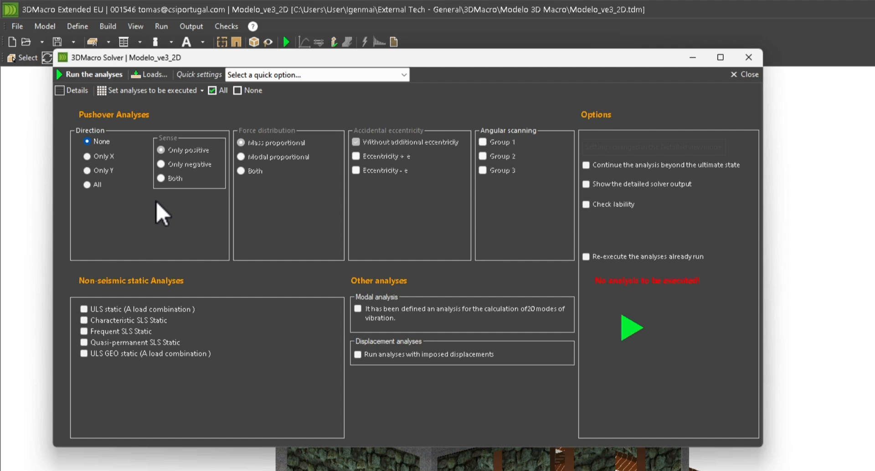
pyautogui.click(89, 184)
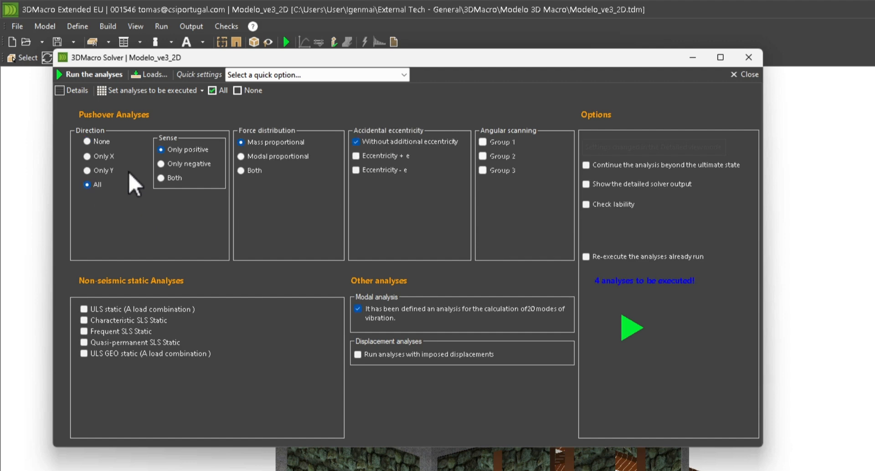
pyautogui.click(631, 327)
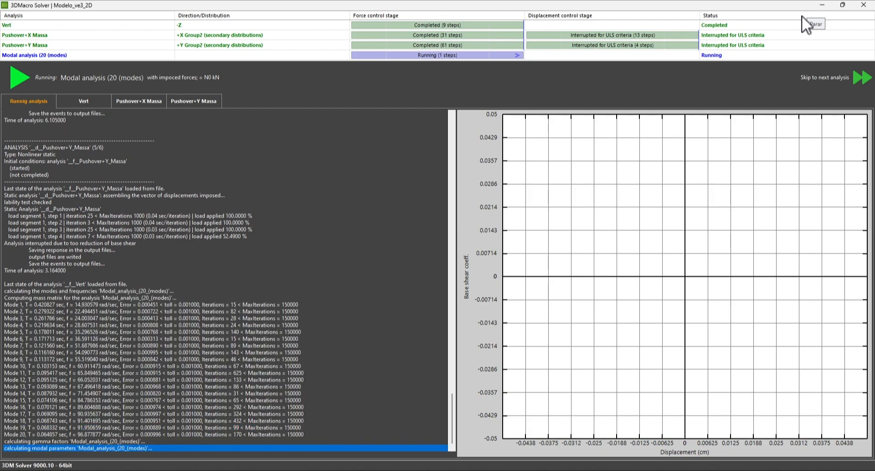
pyautogui.click(814, 77)
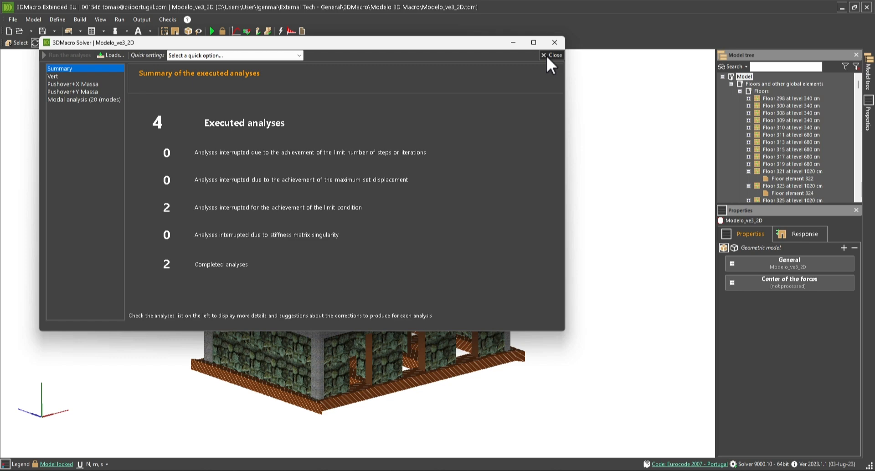
pyautogui.click(546, 55)
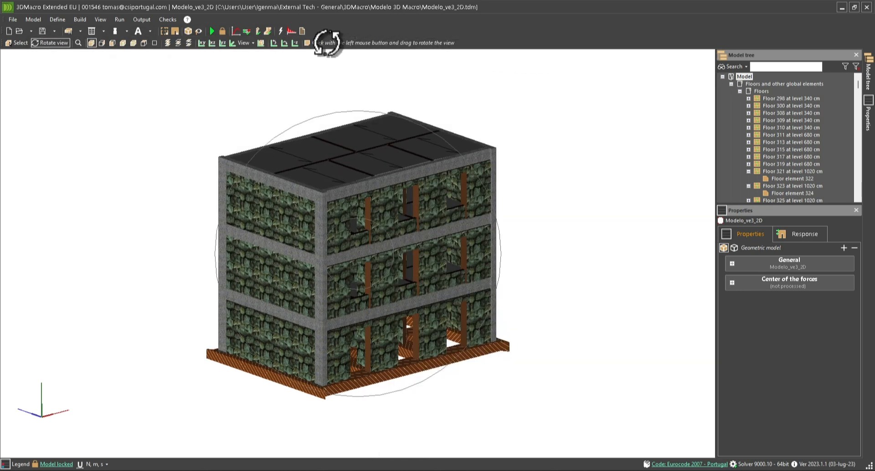
# - Review the capacity curve and vulnerability assessment of the Pushover+Y Massa analysis, and close the seismic vulnerability results
pyautogui.click(235, 34)
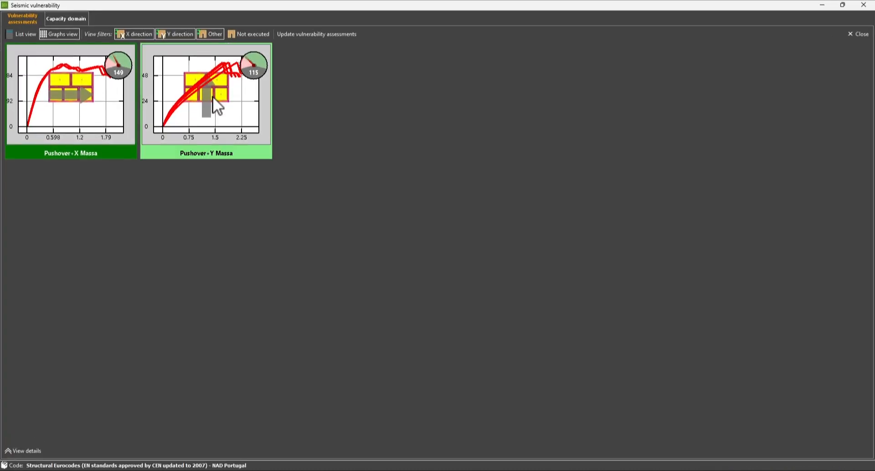
pyautogui.click(212, 98)
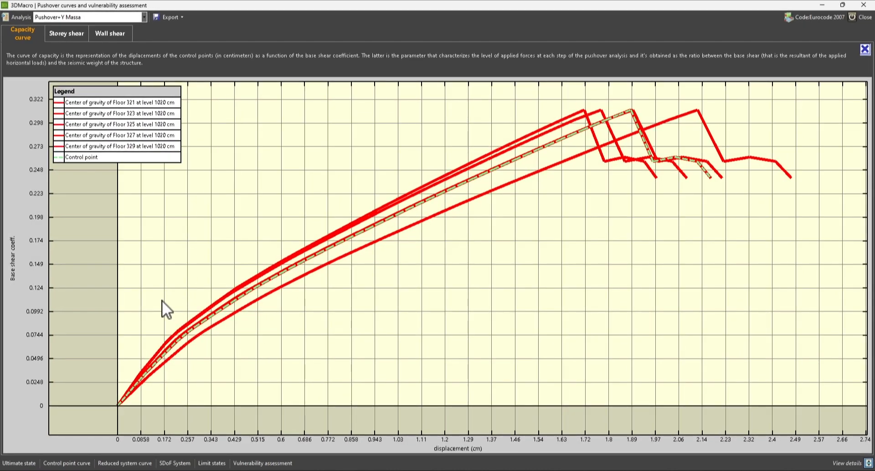
pyautogui.click(19, 463)
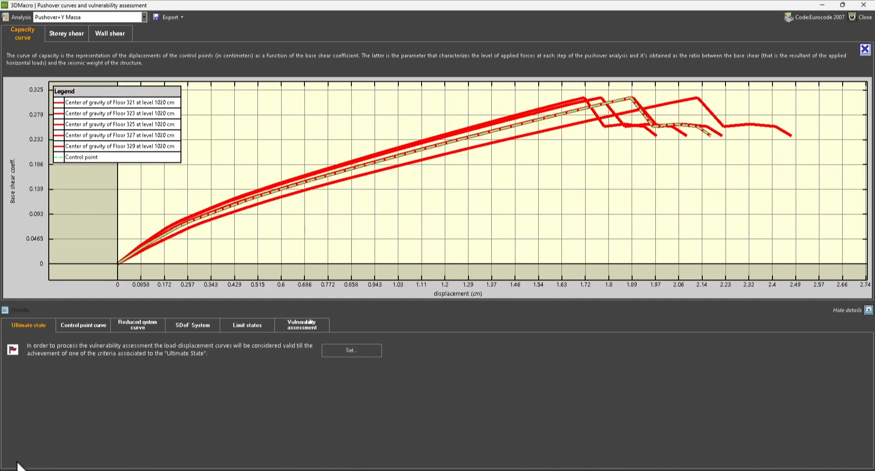
pyautogui.click(301, 326)
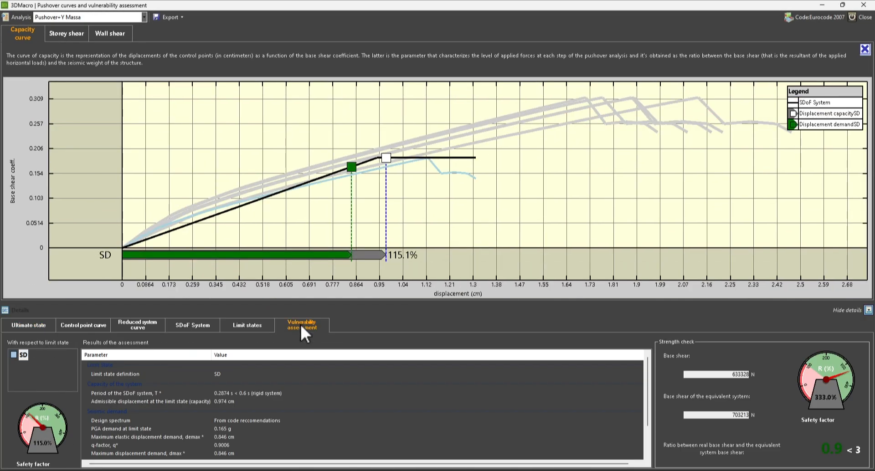
pyautogui.scroll(-2, 216, 400)
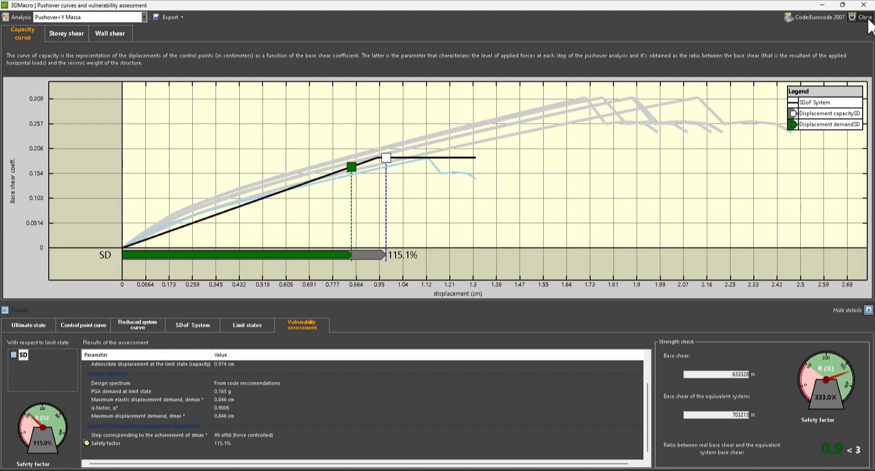
pyautogui.click(865, 18)
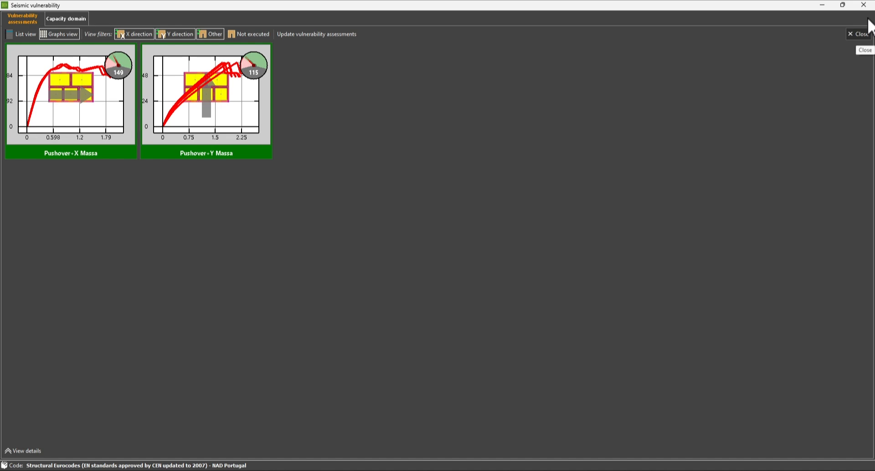
pyautogui.click(856, 34)
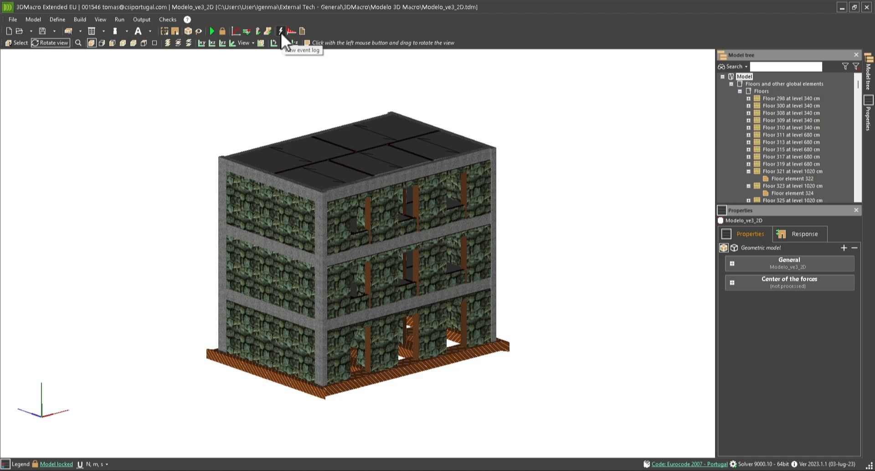
# - Inspect the Pushover+Y Massa event log at step 63, show its shear collapse on the model, and return to the log
pyautogui.click(280, 32)
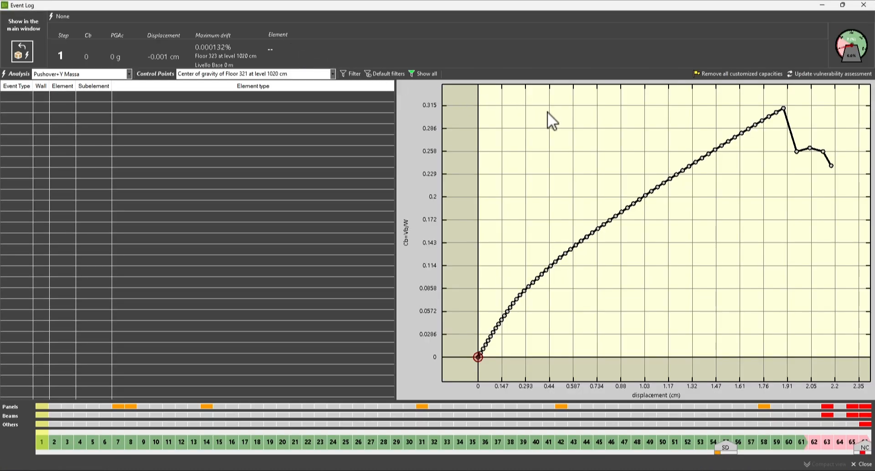
pyautogui.click(796, 151)
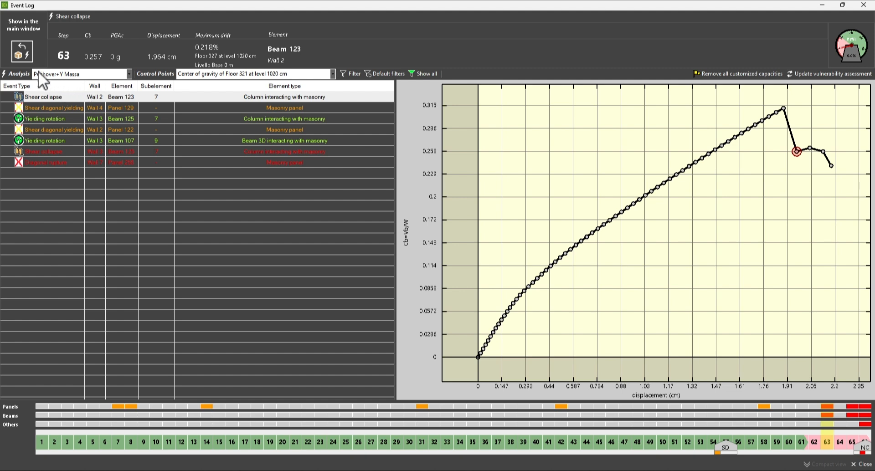
pyautogui.click(26, 57)
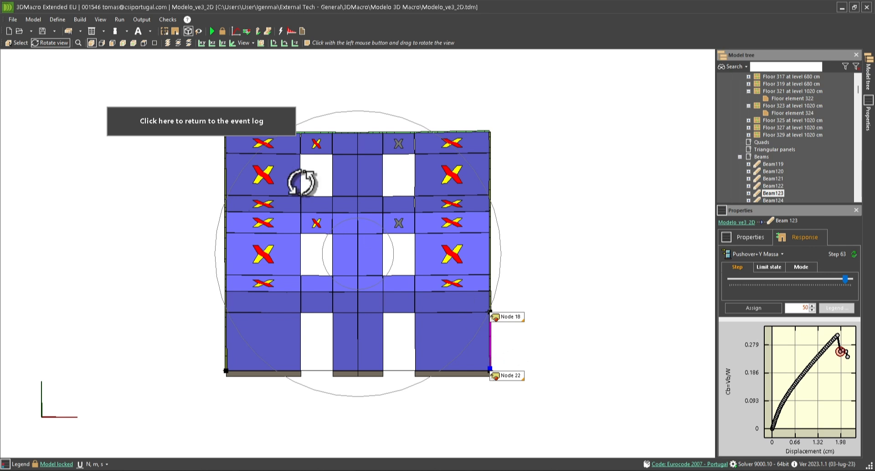
pyautogui.click(222, 122)
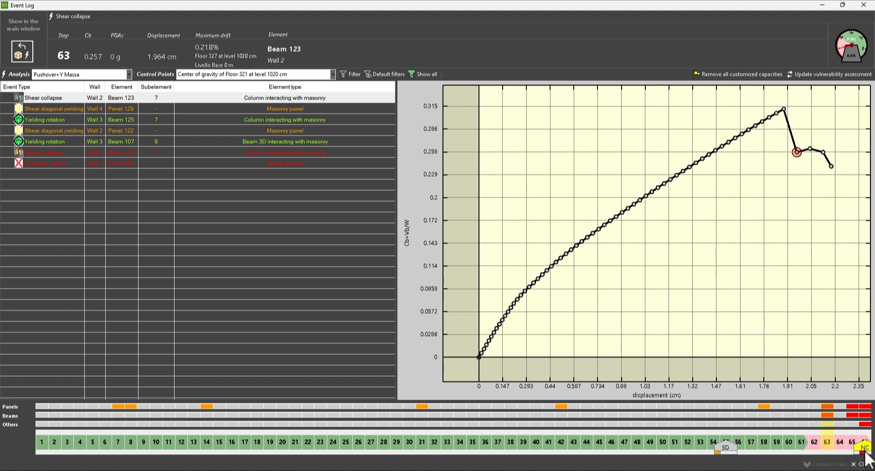
# - Customize the capacity of the NC limit state to step 63 and update the vulnerability assessment
pyautogui.moveTo(865, 452); pyautogui.dragTo(829, 450)
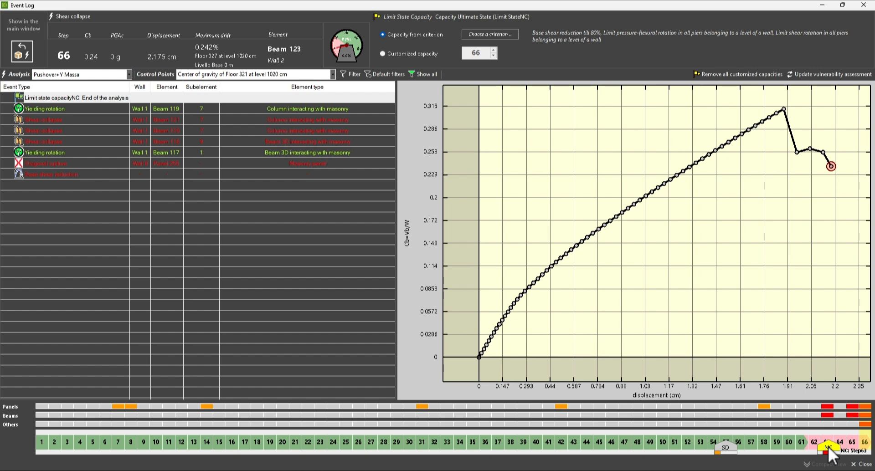
pyautogui.moveTo(829, 448); pyautogui.dragTo(829, 448)
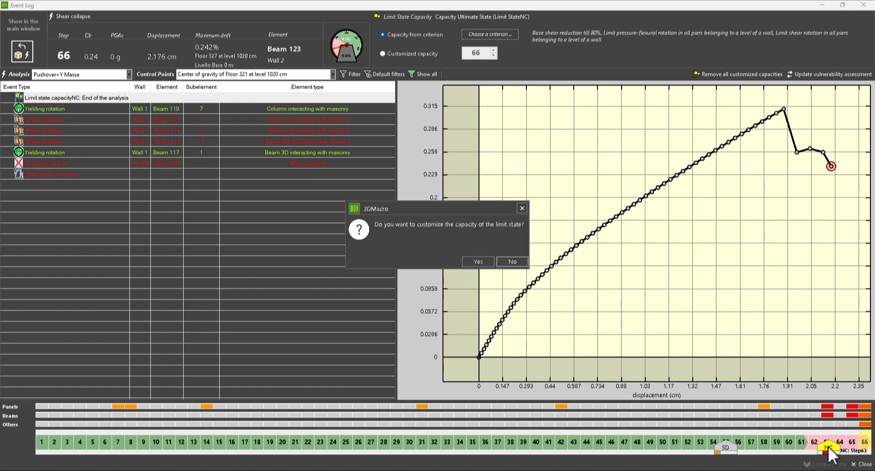
pyautogui.click(478, 261)
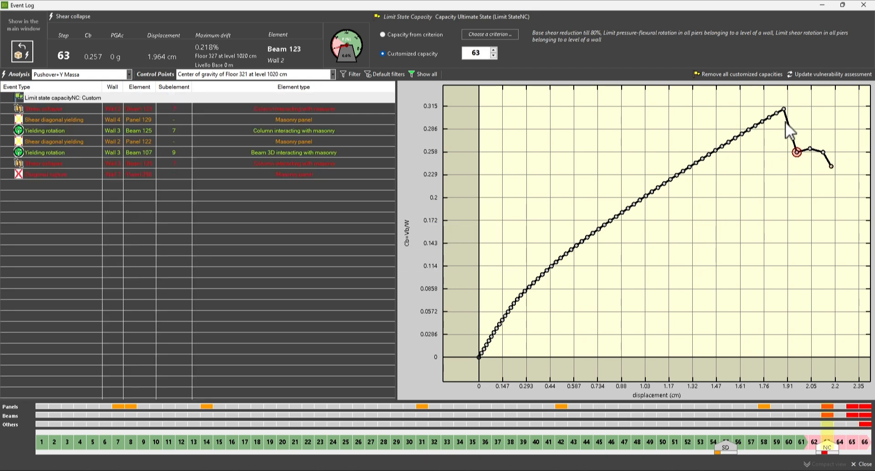
pyautogui.click(814, 74)
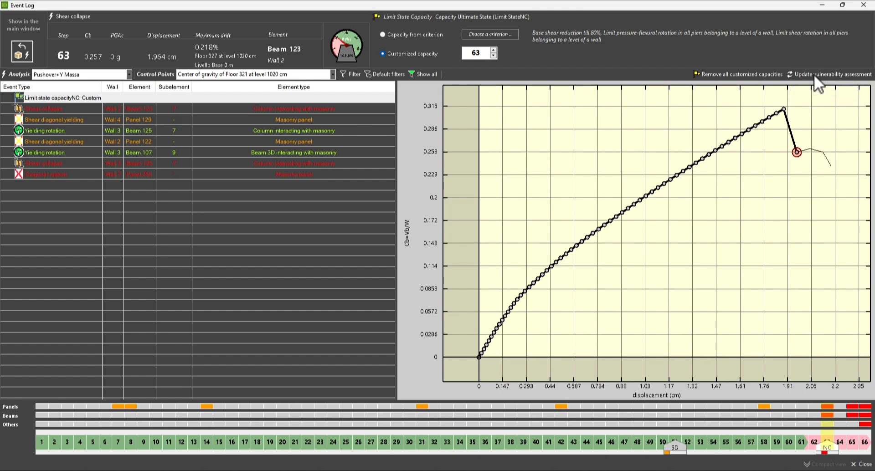
# - Check capacity curve steps 61 and 54 and the SD limit state in the event log, and close the log
pyautogui.click(784, 108)
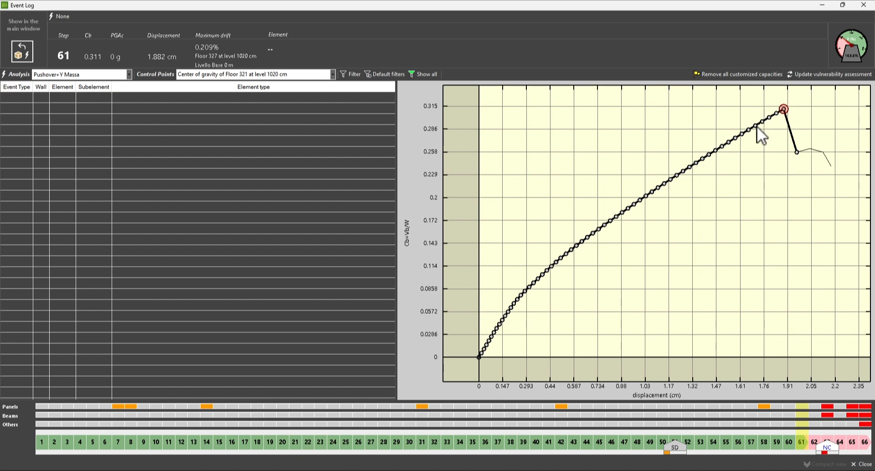
pyautogui.click(736, 137)
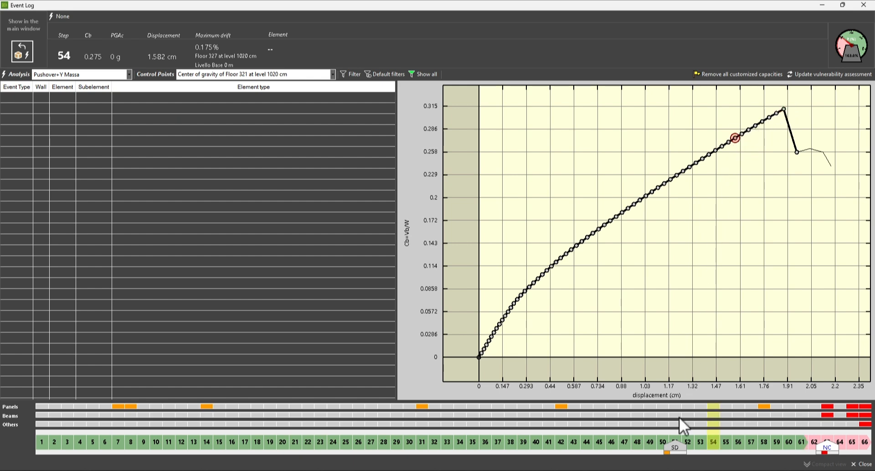
pyautogui.click(674, 445)
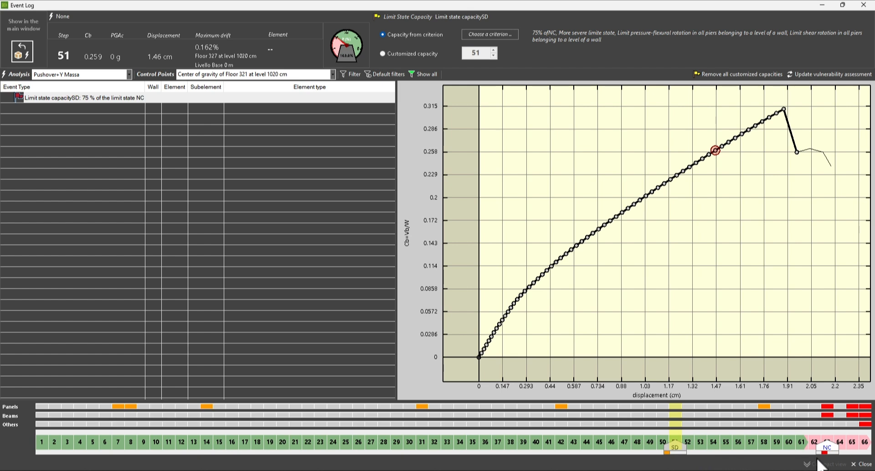
pyautogui.click(861, 466)
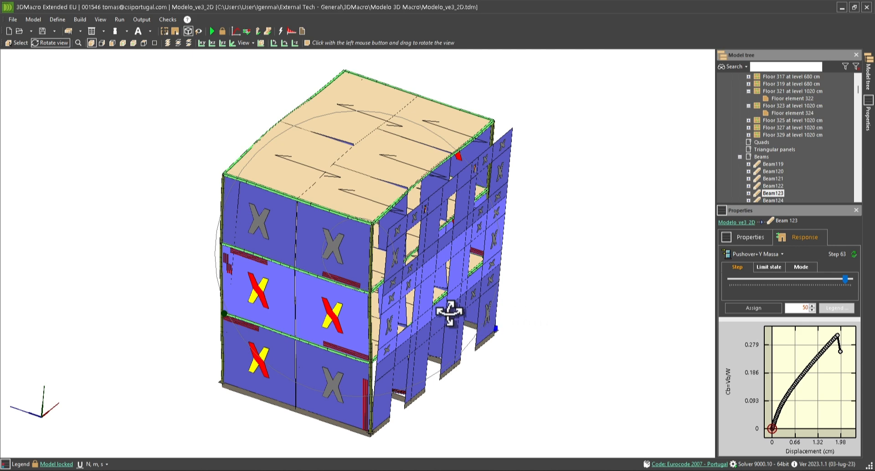
# - Examine the deformed shape and damage of the model under Pushover+Y Massa at steps 61 and 63
pyautogui.moveTo(450, 310); pyautogui.dragTo(406, 297)
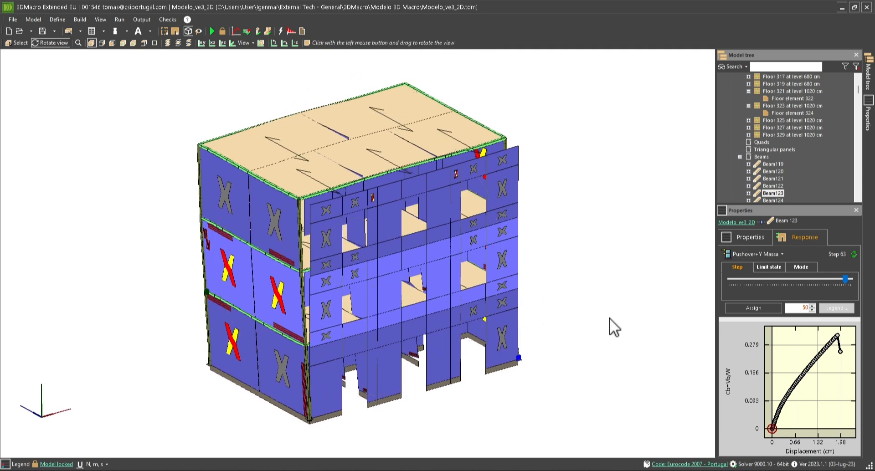
pyautogui.click(839, 335)
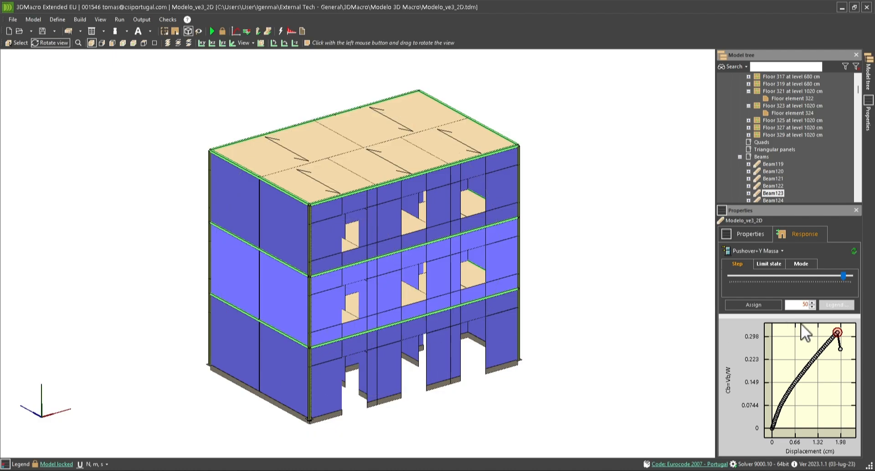
pyautogui.click(769, 250)
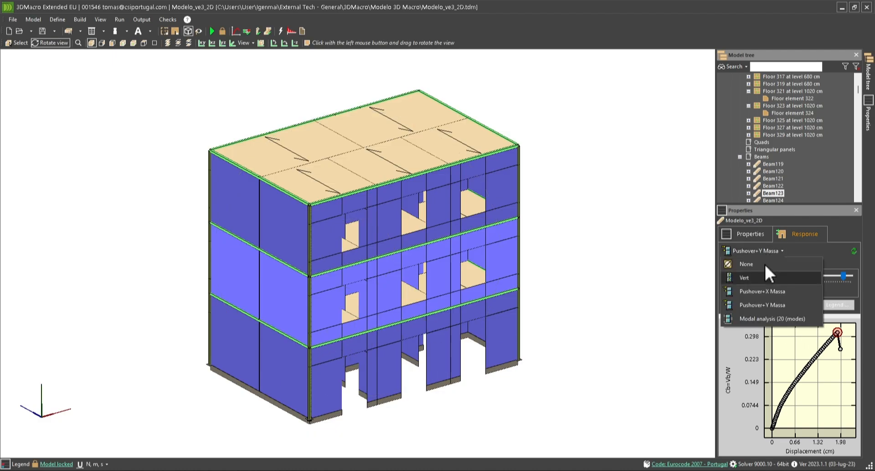
pyautogui.click(775, 303)
pyautogui.click(843, 331)
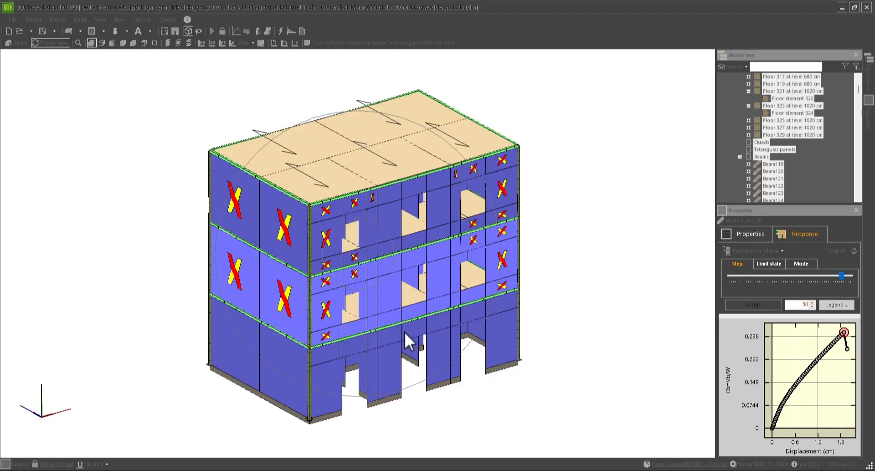
pyautogui.moveTo(334, 346); pyautogui.dragTo(679, 349)
pyautogui.moveTo(846, 340)
pyautogui.mouseDown()
pyautogui.moveTo(847, 356)
pyautogui.moveTo(832, 346)
pyautogui.mouseUp()
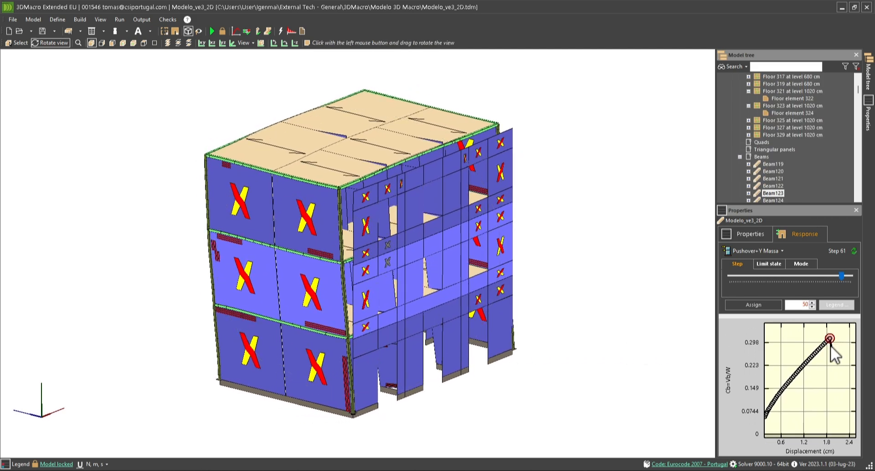
pyautogui.click(833, 355)
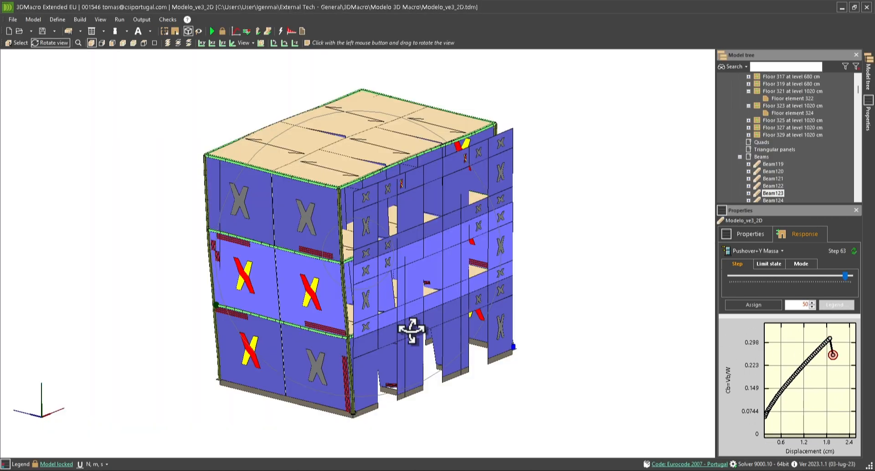
# - Return the building model's display from the Pushover+Y Massa response to the undeformed shape
pyautogui.moveTo(420, 318); pyautogui.dragTo(440, 305)
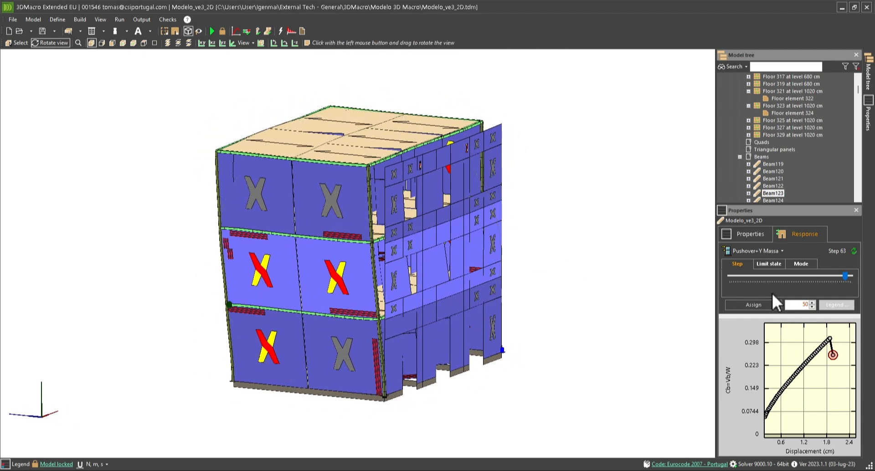
pyautogui.click(770, 252)
pyautogui.click(762, 258)
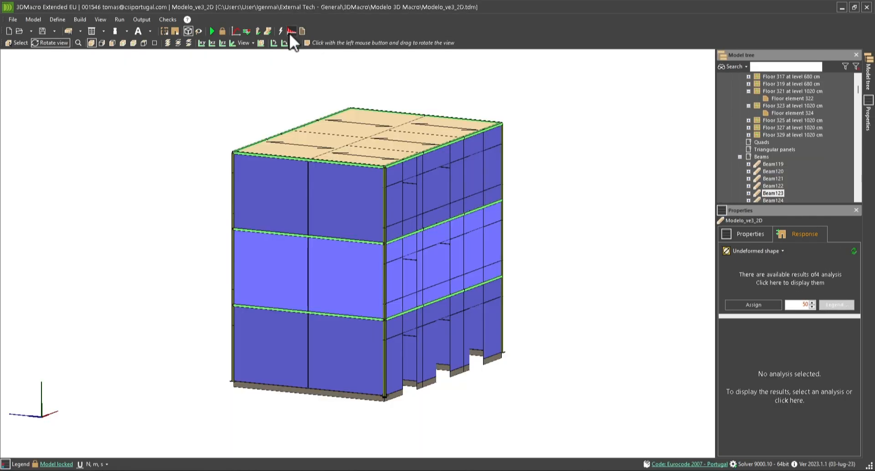
# - Open the wall response for the ground-floor panel of Wall 1 next to the front corner
pyautogui.click(291, 31)
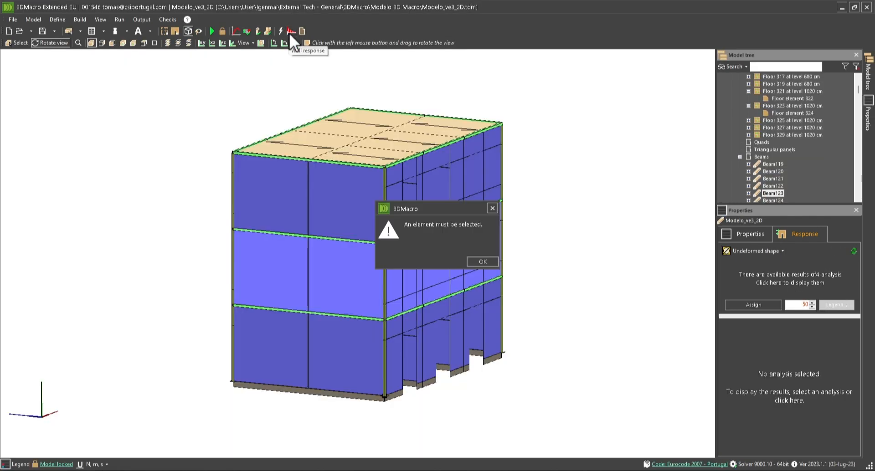
pyautogui.click(483, 261)
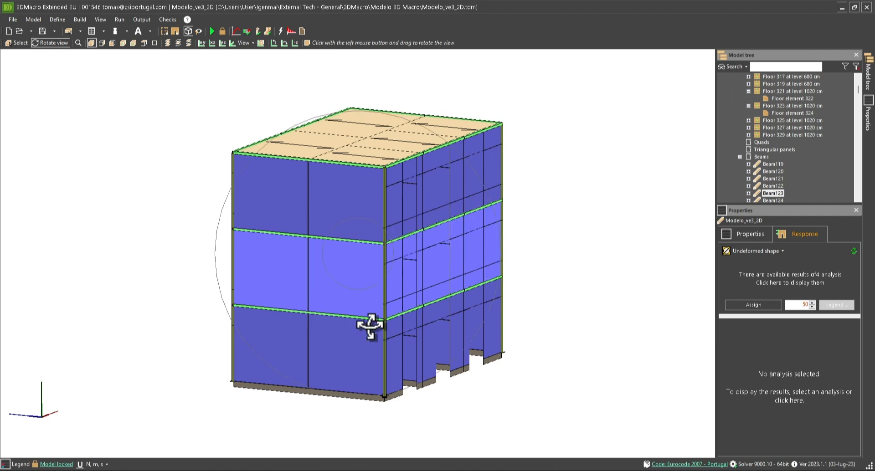
pyautogui.click(349, 337)
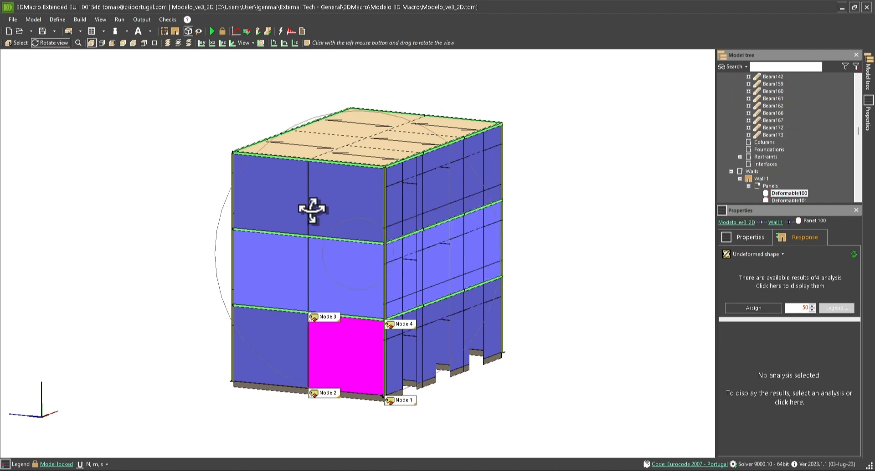
pyautogui.click(291, 32)
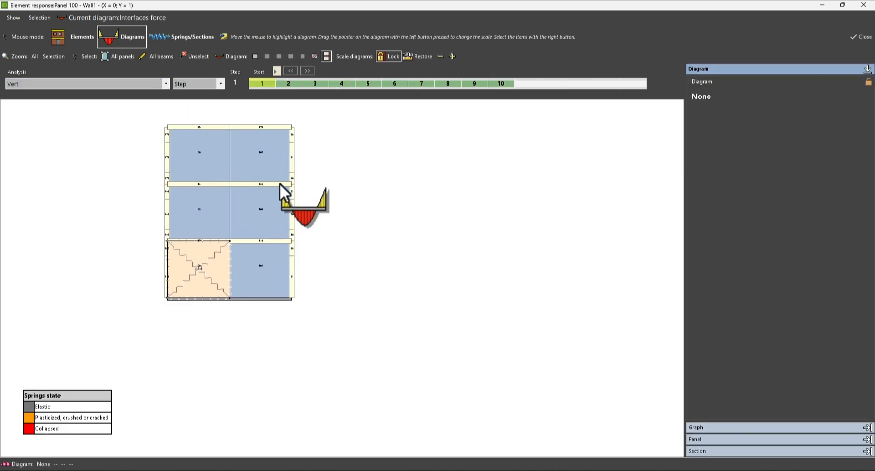
pyautogui.moveTo(280, 184); pyautogui.dragTo(353, 228, button='middle')
pyautogui.scroll(2, 295, 241)
pyautogui.moveTo(305, 189); pyautogui.dragTo(329, 253, button='middle')
pyautogui.scroll(1, 322, 239)
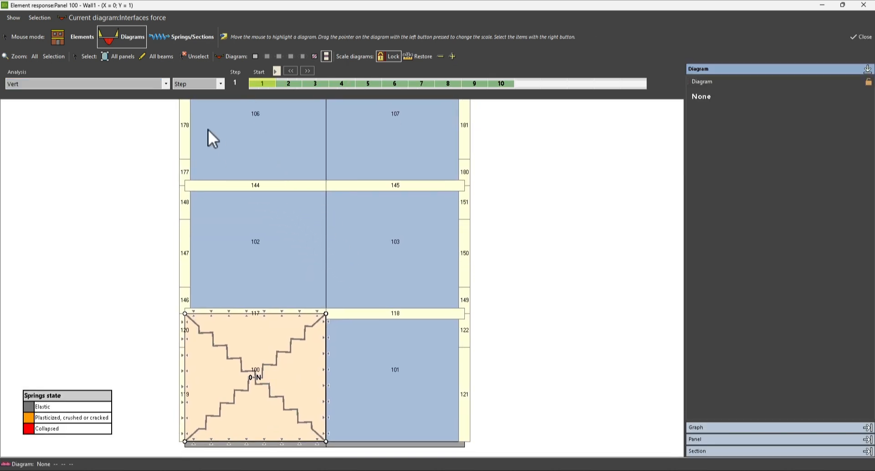
# - Set the wall response to the Pushover+Y Massa analysis, select all beams, and go to step 51
pyautogui.click(165, 84)
pyautogui.click(96, 109)
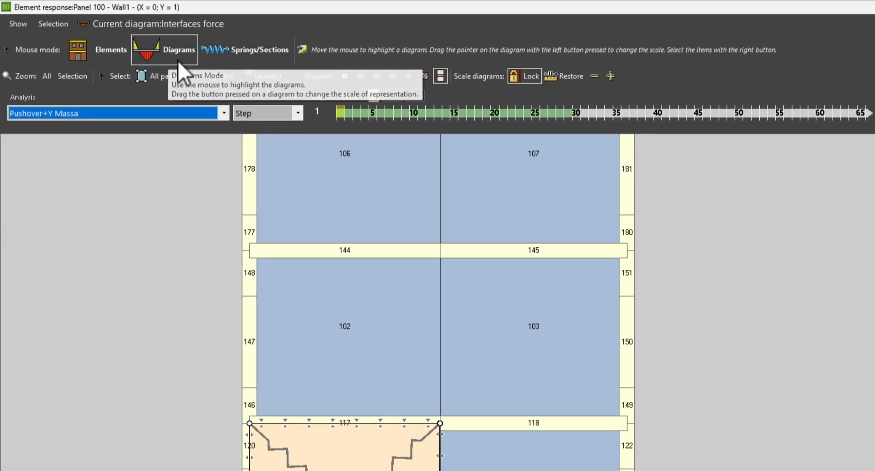
pyautogui.click(217, 77)
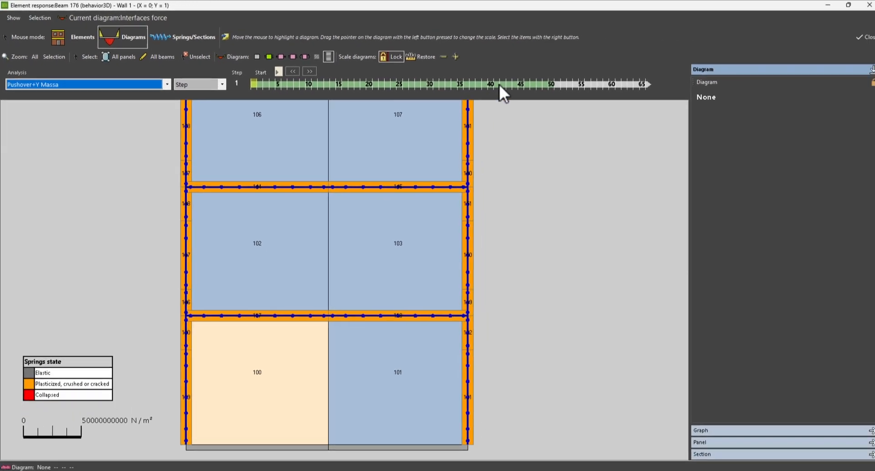
pyautogui.click(644, 104)
pyautogui.click(571, 83)
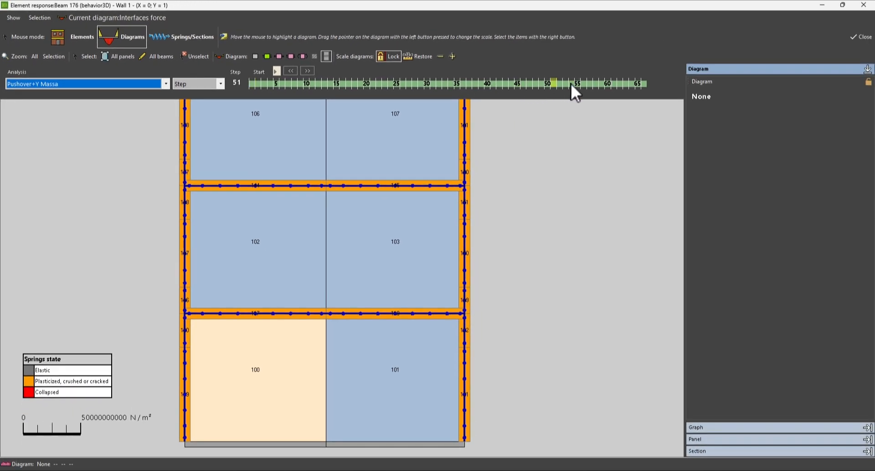
pyautogui.click(553, 83)
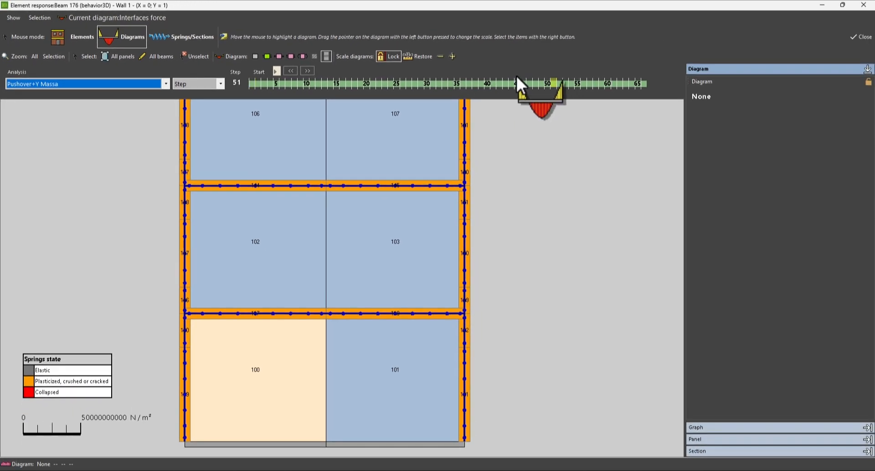
# - Enlarge the diagram scale and examine the in-plane bending moments of the beams, focusing on the column base beside panel 101
pyautogui.click(455, 55)
pyautogui.click(456, 55)
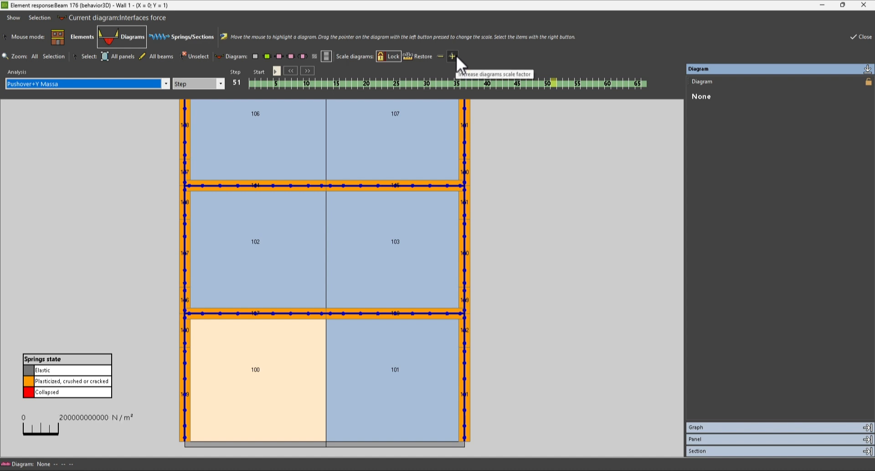
pyautogui.click(307, 53)
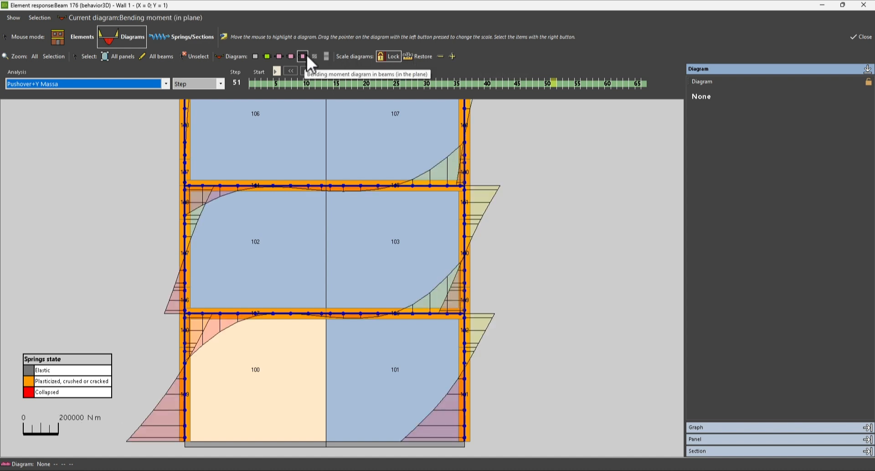
pyautogui.moveTo(465, 302); pyautogui.dragTo(441, 123, button='middle')
pyautogui.moveTo(439, 252); pyautogui.dragTo(416, 300, button='middle')
pyautogui.scroll(2, 416, 300)
pyautogui.moveTo(416, 301)
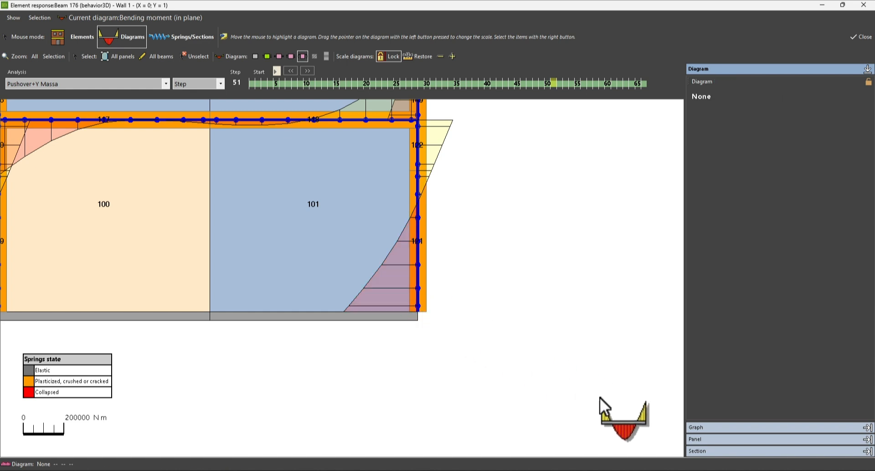
# - Show the section details and bar reinforcement of the ground-floor column 121 beside panel 101
pyautogui.click(701, 450)
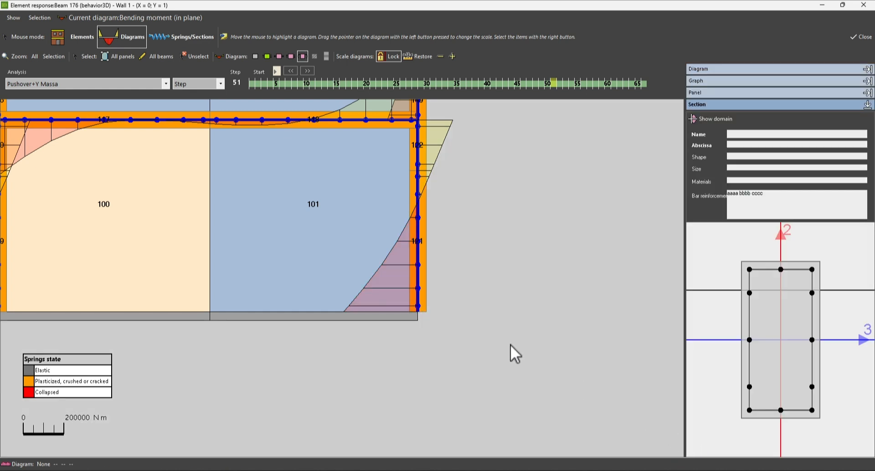
pyautogui.rightClick(416, 303)
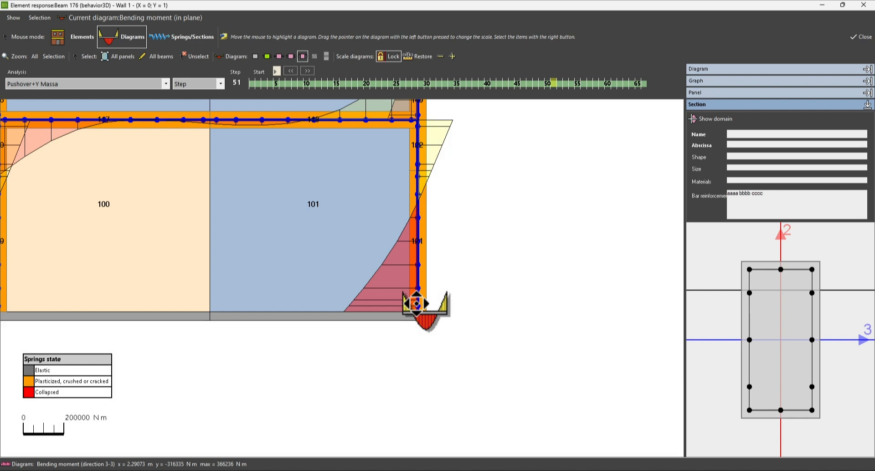
pyautogui.rightClick(421, 299)
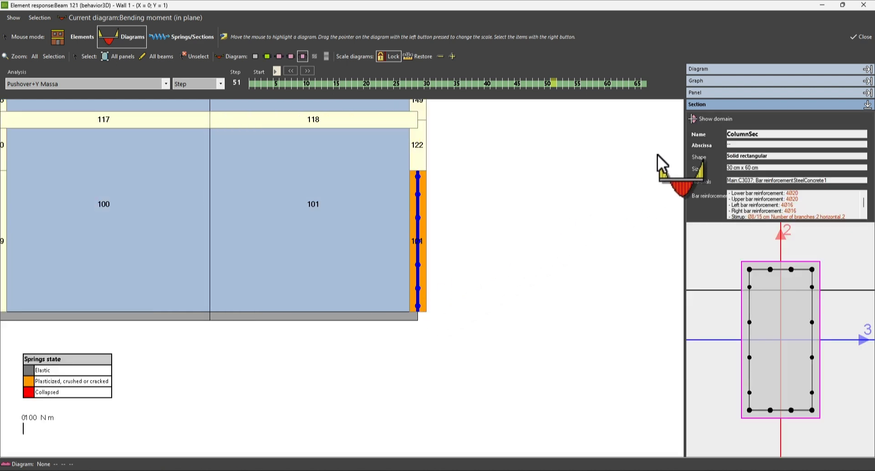
# - Inspect the column section's 3D M-N domain and moment-curvature diagram, and close the domain and the wall response
pyautogui.click(716, 118)
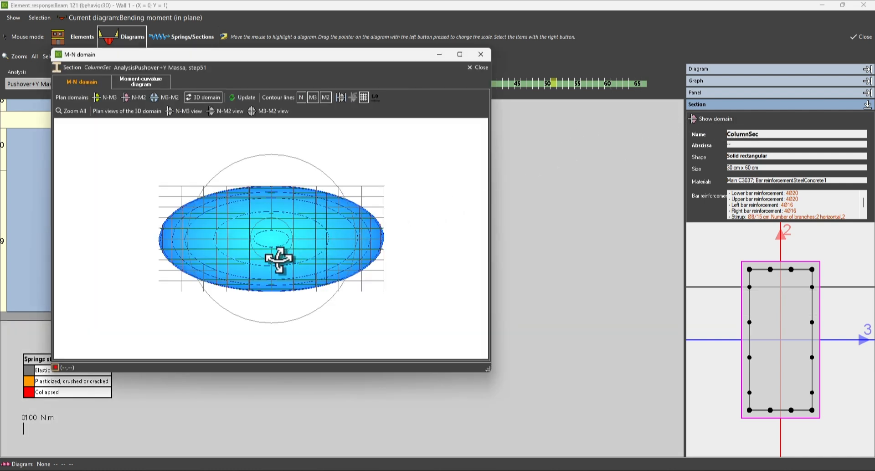
pyautogui.moveTo(277, 258); pyautogui.dragTo(275, 218)
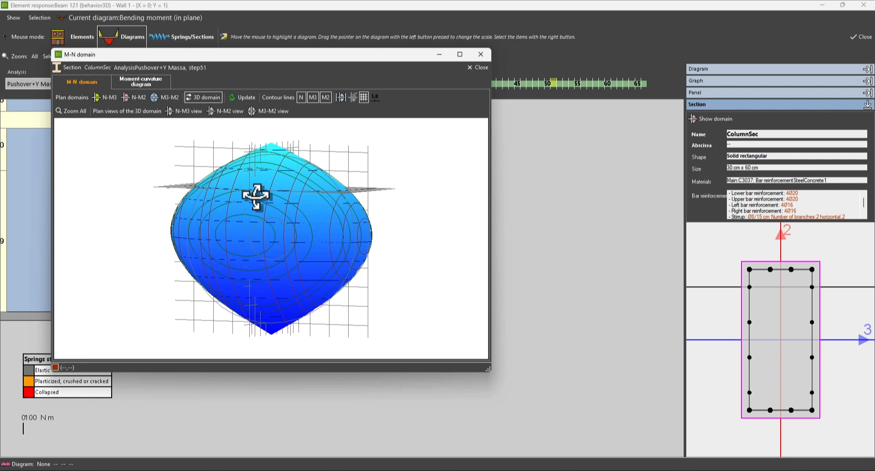
pyautogui.click(134, 81)
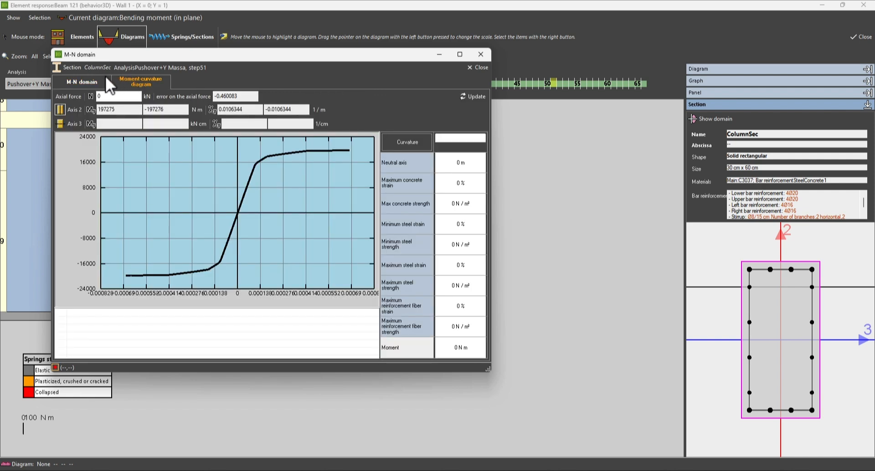
pyautogui.click(87, 84)
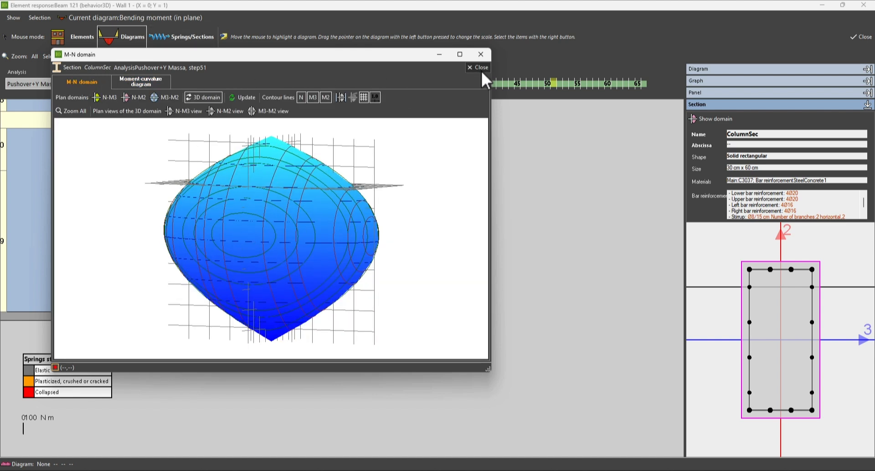
pyautogui.click(474, 86)
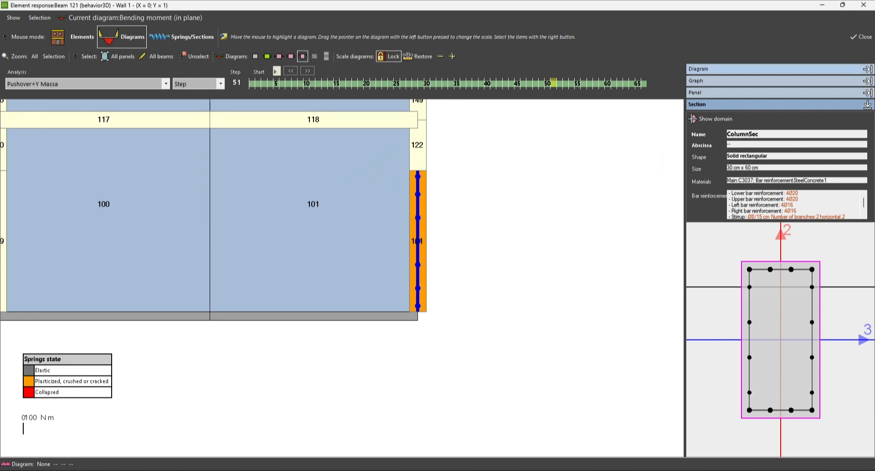
pyautogui.click(862, 40)
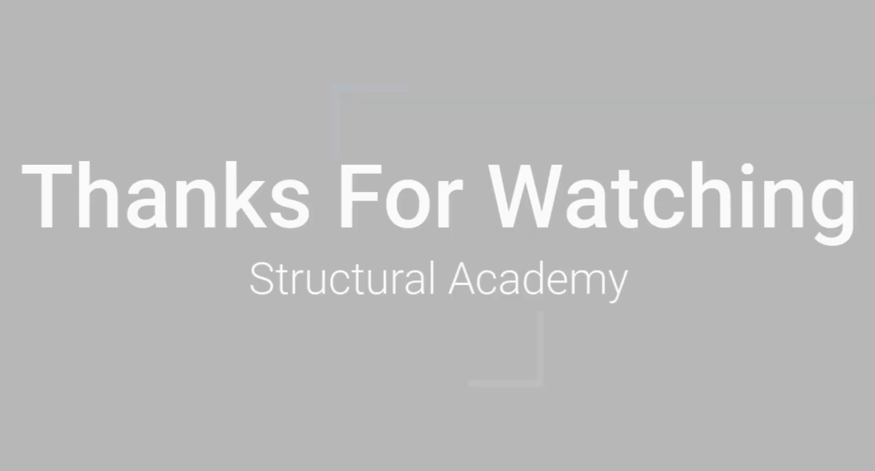